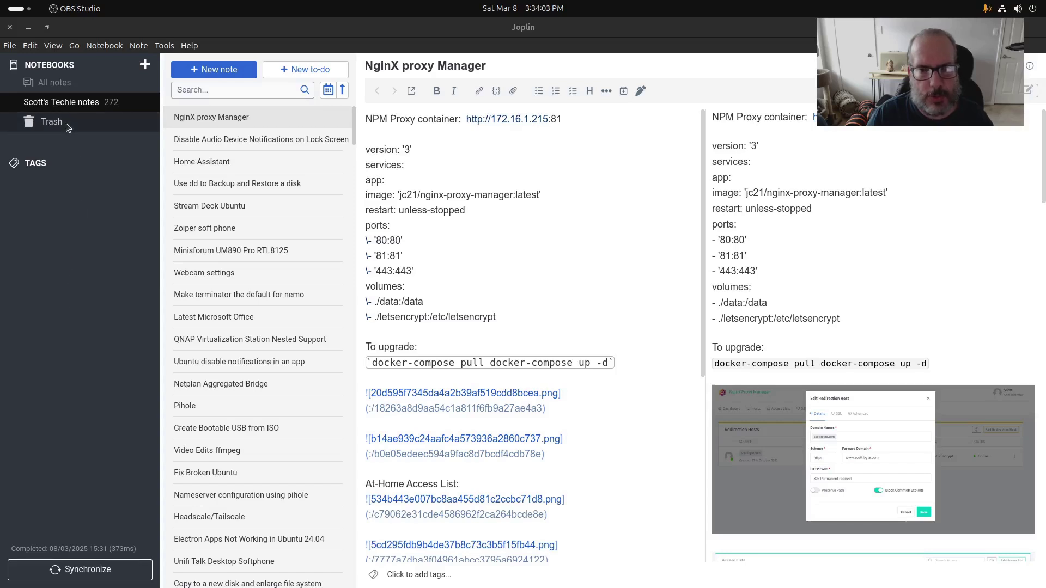
Close the Joplin notes window to reveal the Hoarder GitHub repository page
{"action": "left_click", "coordinate": [10, 28]}
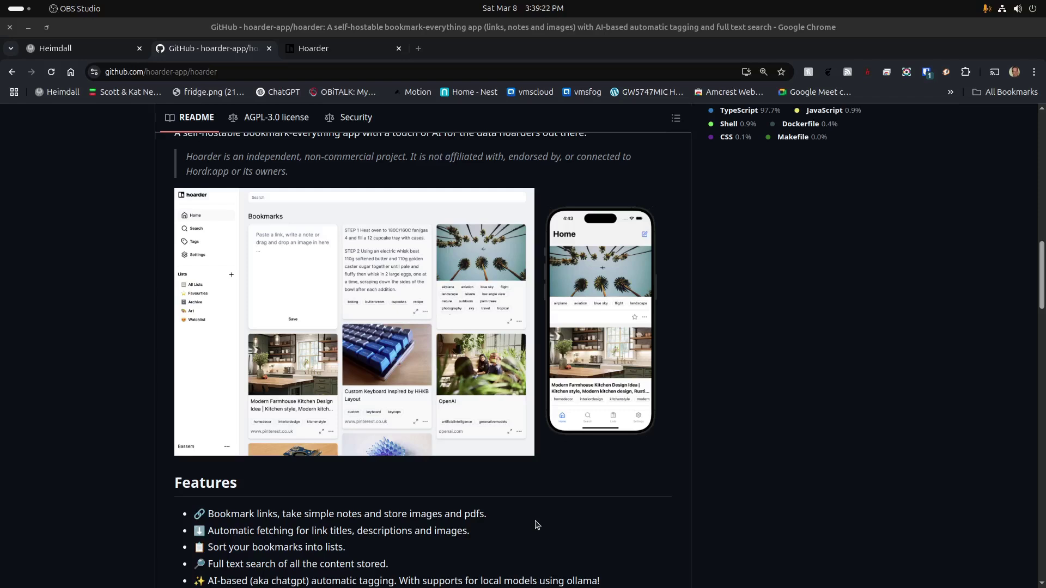
{"action": "scroll", "coordinate": [536, 525], "scroll_direction": "down", "scroll_amount": 3}
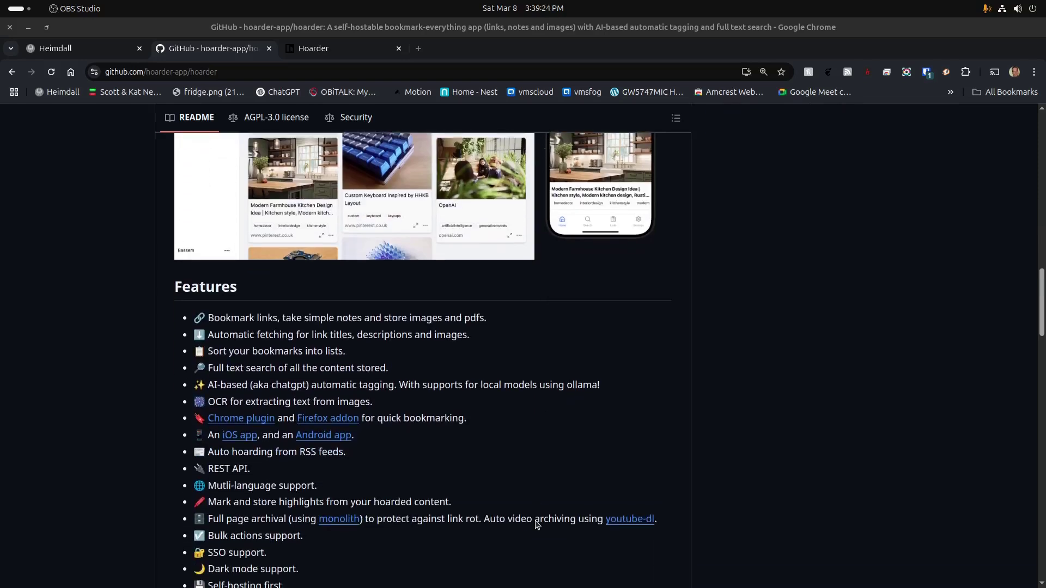
{"action": "scroll", "coordinate": [537, 525], "scroll_direction": "down", "scroll_amount": 3}
{"action": "scroll", "coordinate": [536, 525], "scroll_direction": "down", "scroll_amount": 5}
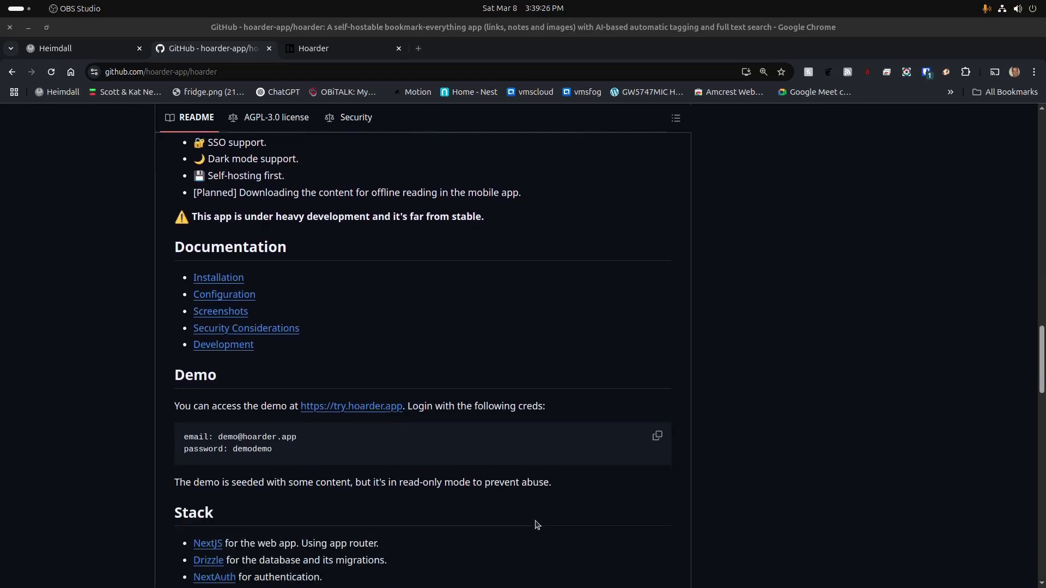
{"action": "scroll", "coordinate": [537, 525], "scroll_direction": "down", "scroll_amount": 4}
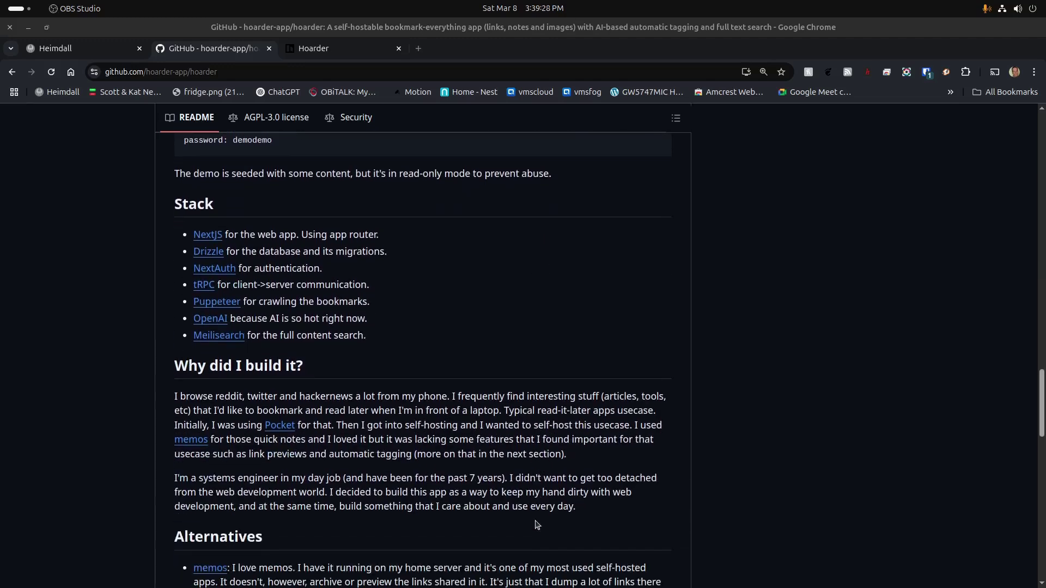
{"action": "scroll", "coordinate": [536, 525], "scroll_direction": "down", "scroll_amount": 2}
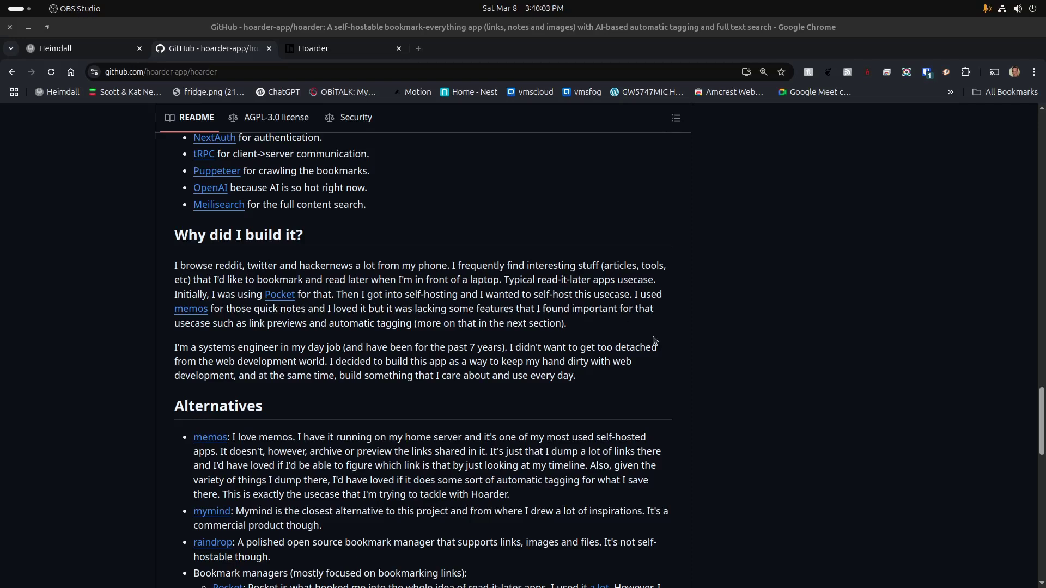
{"action": "scroll", "coordinate": [654, 341], "scroll_direction": "up", "scroll_amount": 5}
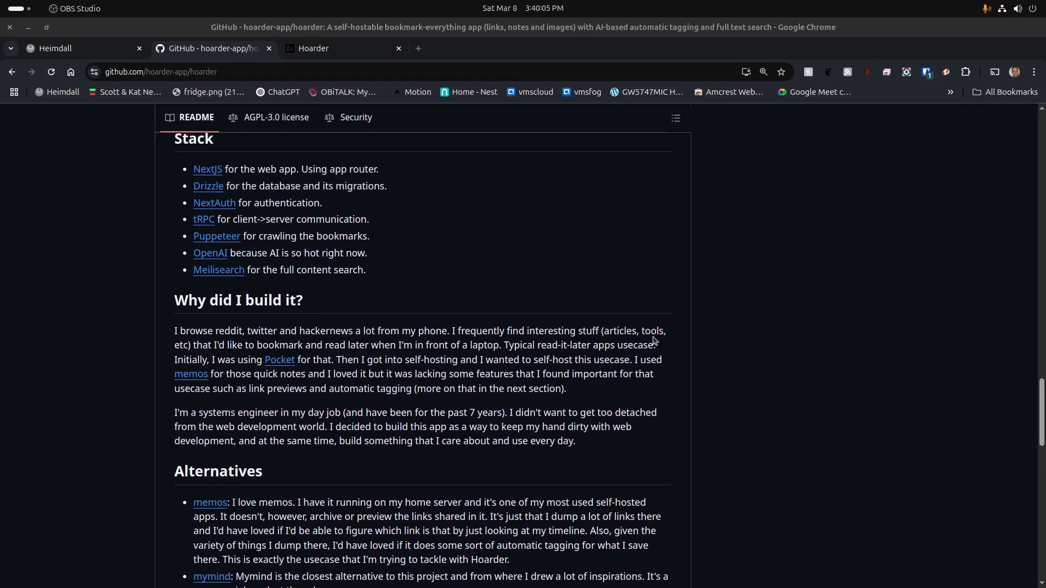
{"action": "scroll", "coordinate": [654, 340], "scroll_direction": "up", "scroll_amount": 10}
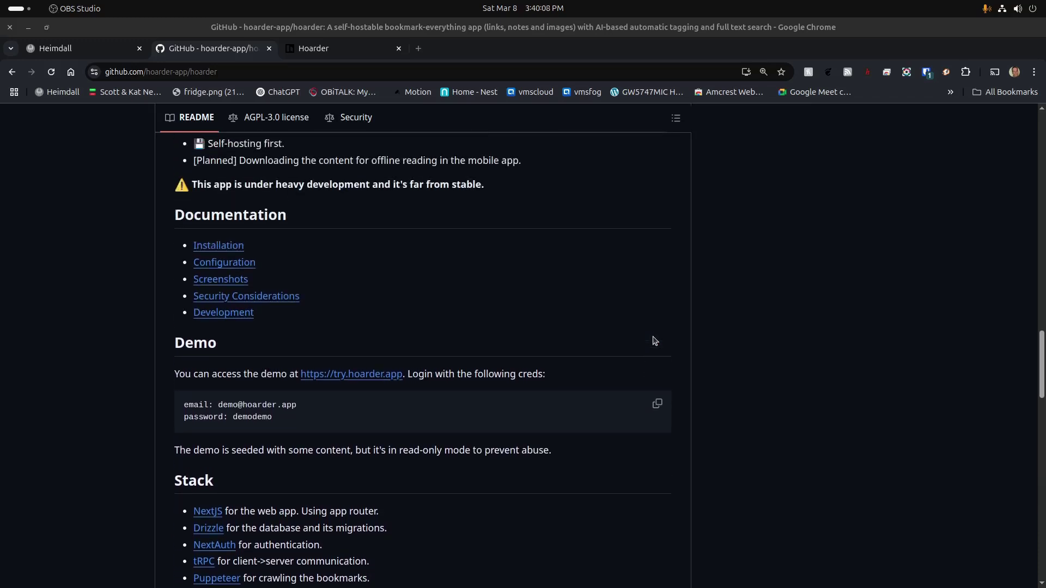
{"action": "scroll", "coordinate": [654, 341], "scroll_direction": "up", "scroll_amount": 14}
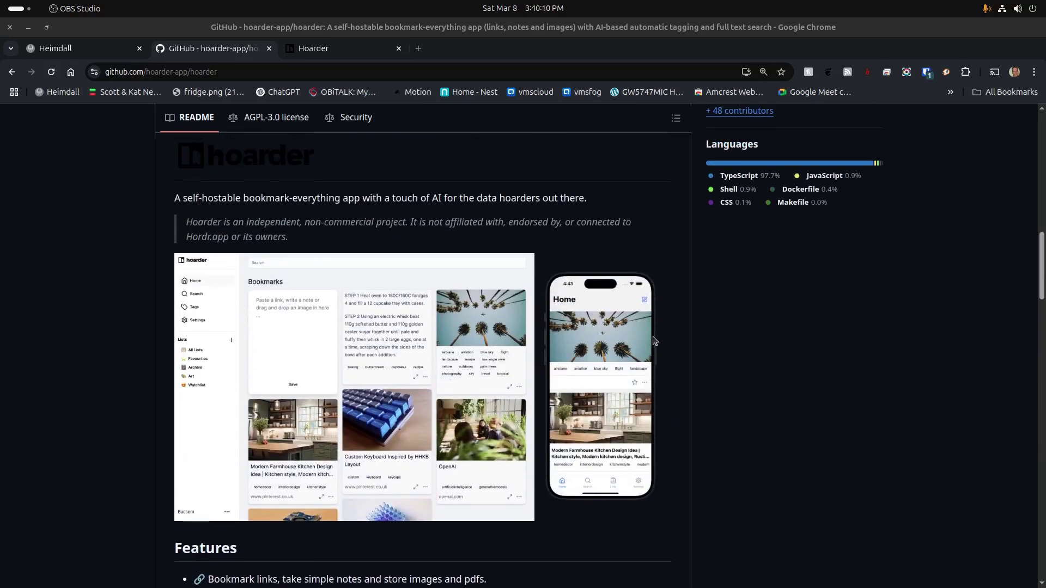
{"action": "scroll", "coordinate": [653, 341], "scroll_direction": "up", "scroll_amount": 1}
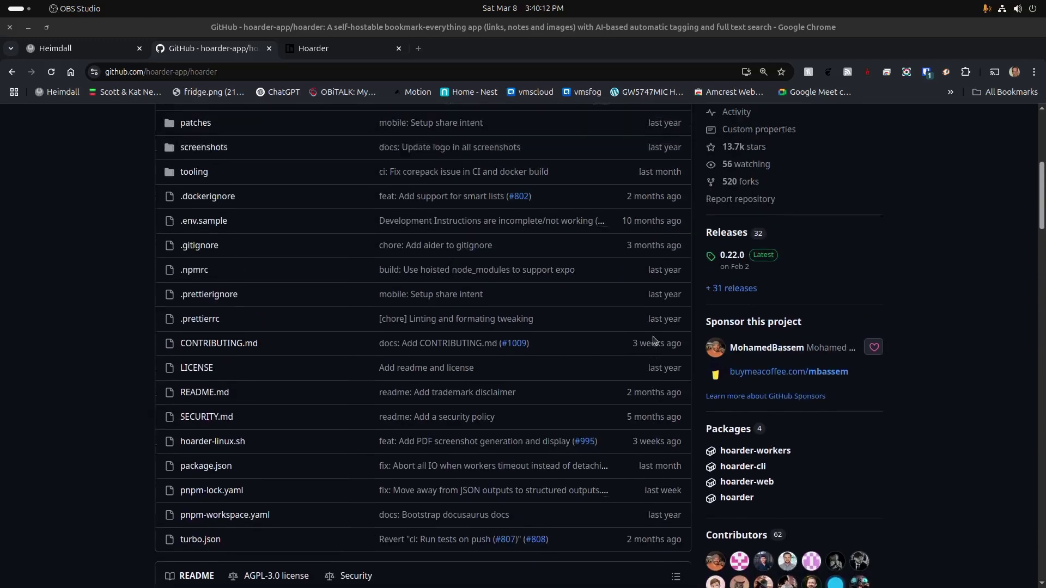
{"action": "scroll", "coordinate": [654, 341], "scroll_direction": "up", "scroll_amount": 1}
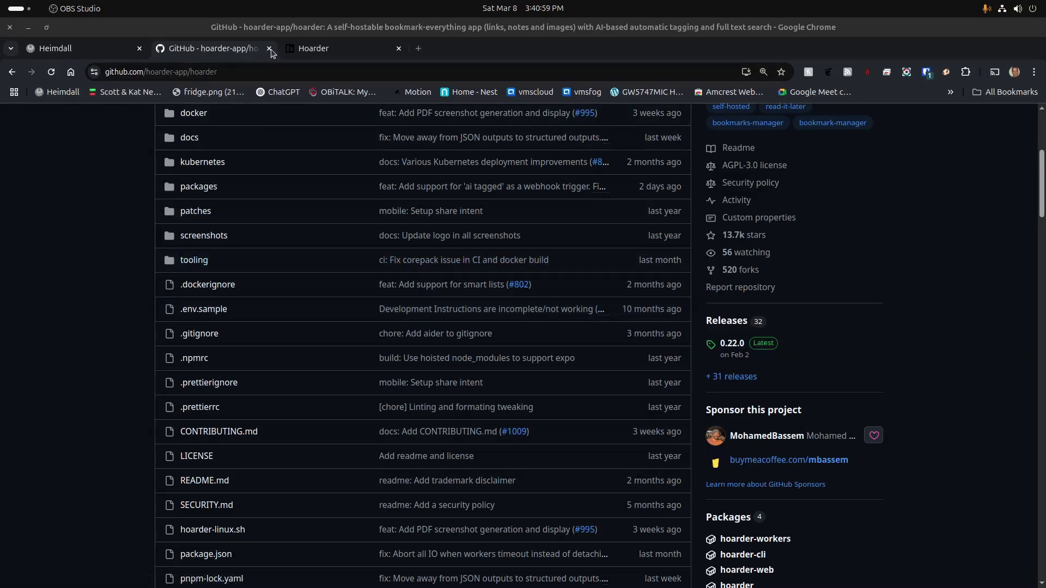
Switch to the browser tab with the self-hosted Hoarder sign-in page
{"action": "left_click", "coordinate": [311, 50]}
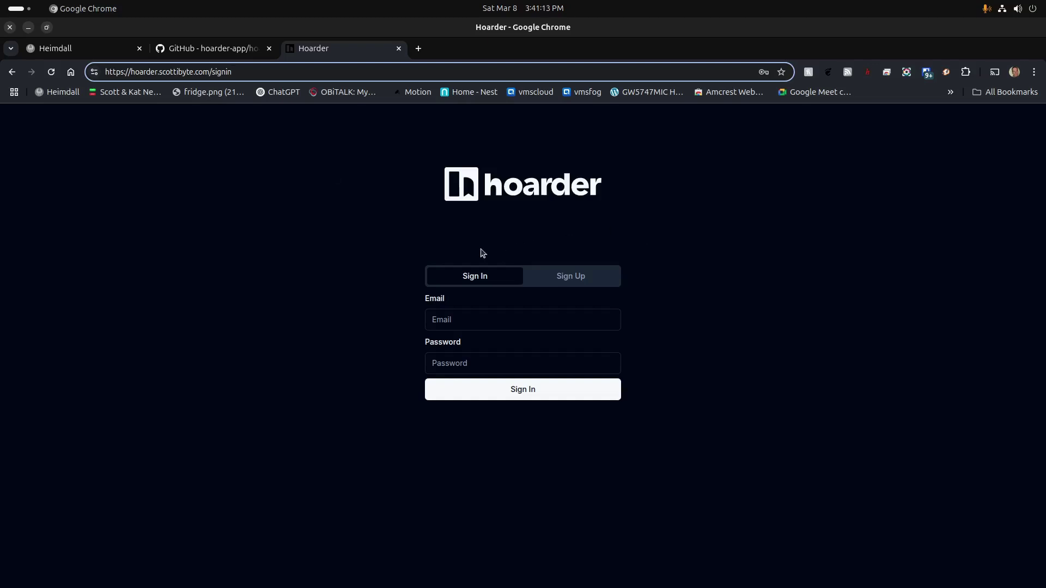
Check that Sign Up is disabled, return to Sign In, and bring up the Bitwarden vault
{"action": "left_click", "coordinate": [586, 279]}
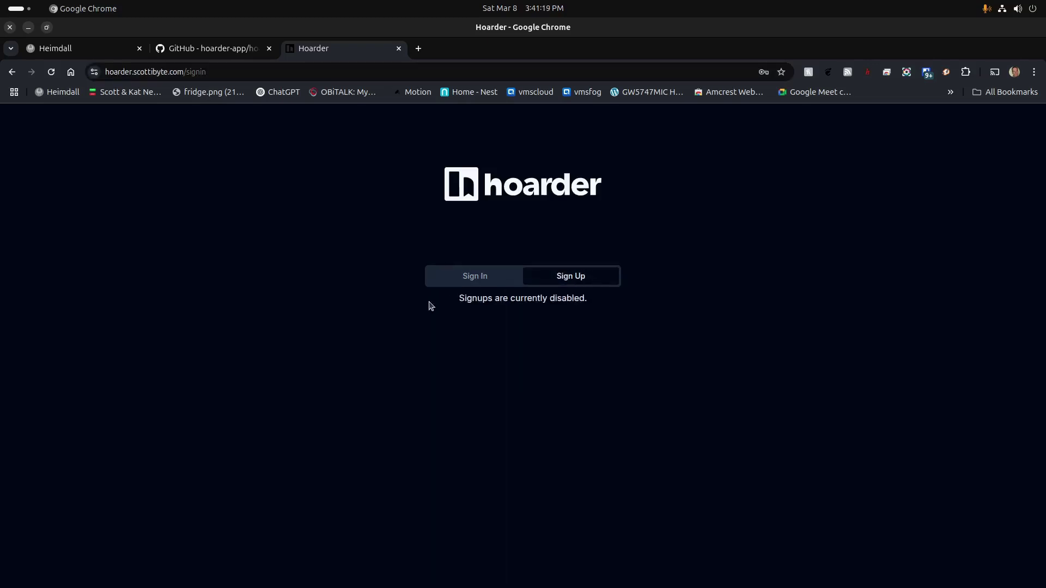
{"action": "left_click", "coordinate": [468, 281]}
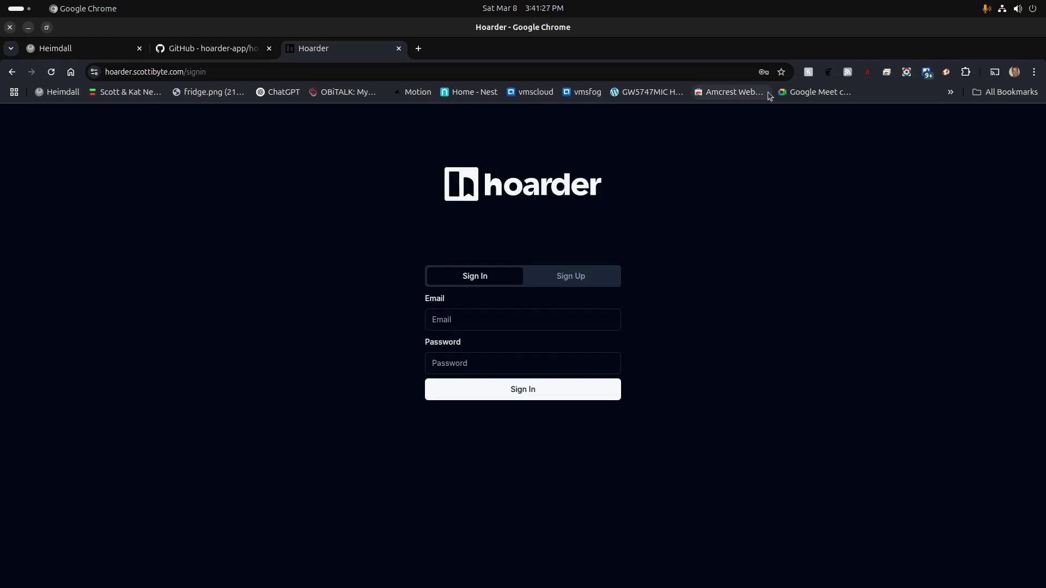
{"action": "left_click", "coordinate": [928, 73]}
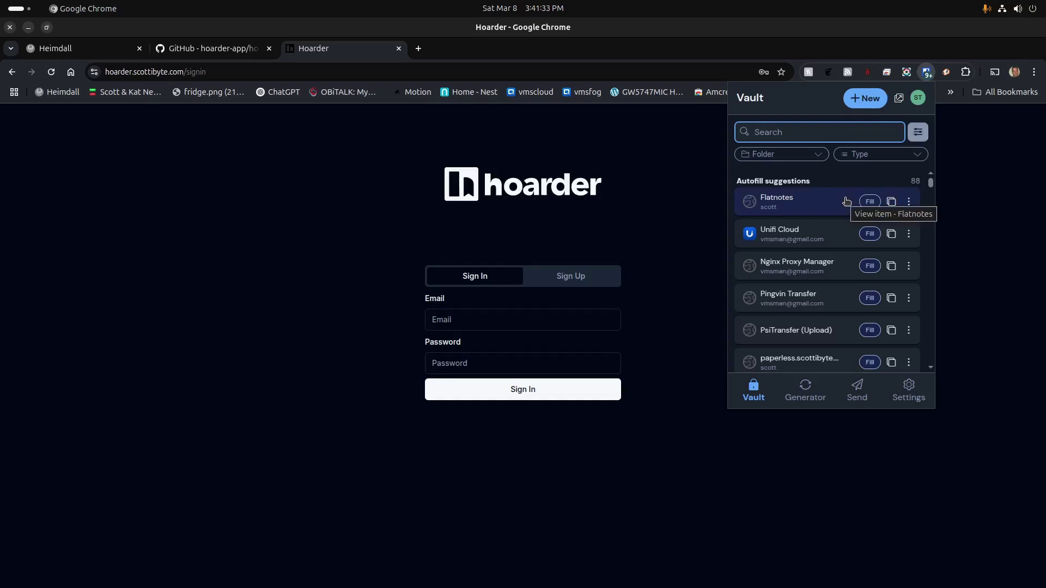
Search the vault for 'hoard', fill the saved Hoarder login, and sign in
{"action": "type", "text": "hoard"}
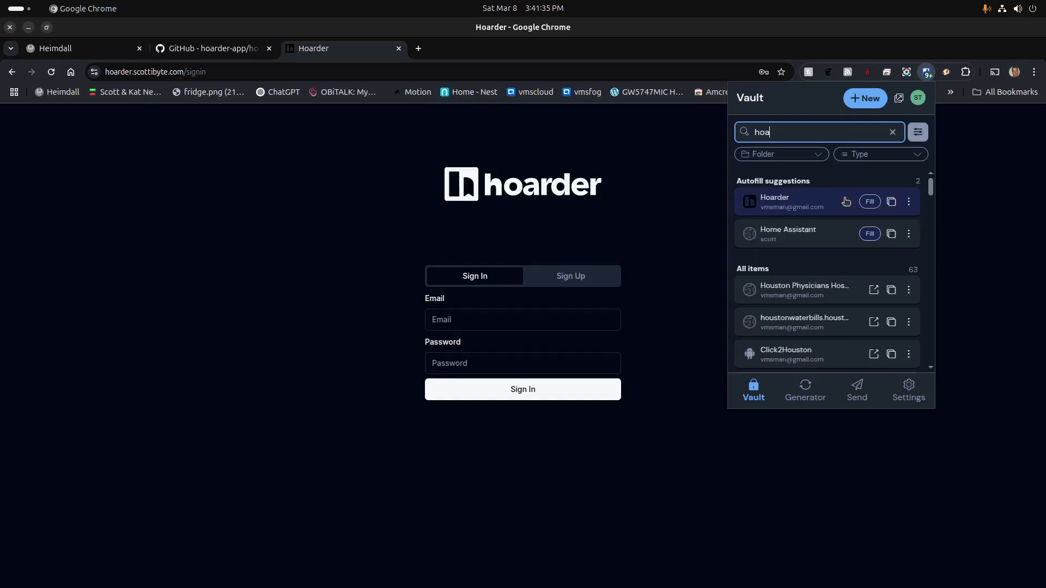
{"action": "left_click", "coordinate": [878, 207]}
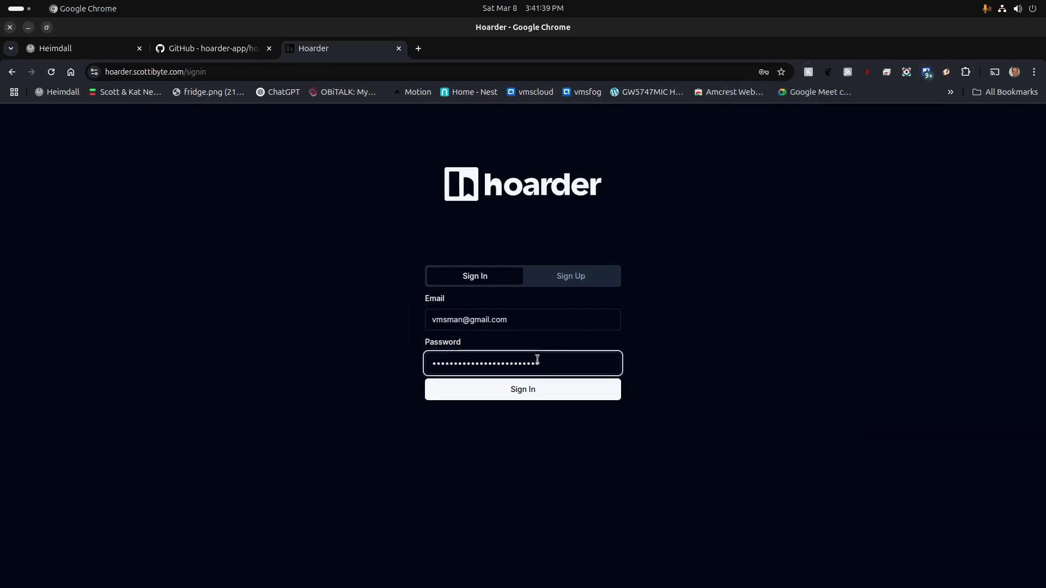
{"action": "left_click", "coordinate": [538, 393]}
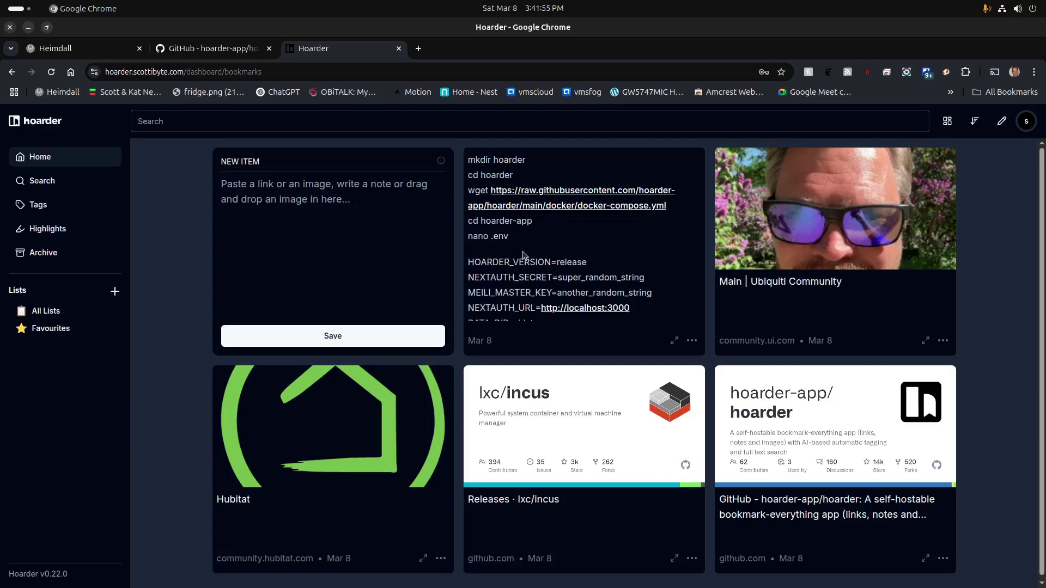
{"action": "left_click", "coordinate": [681, 347]}
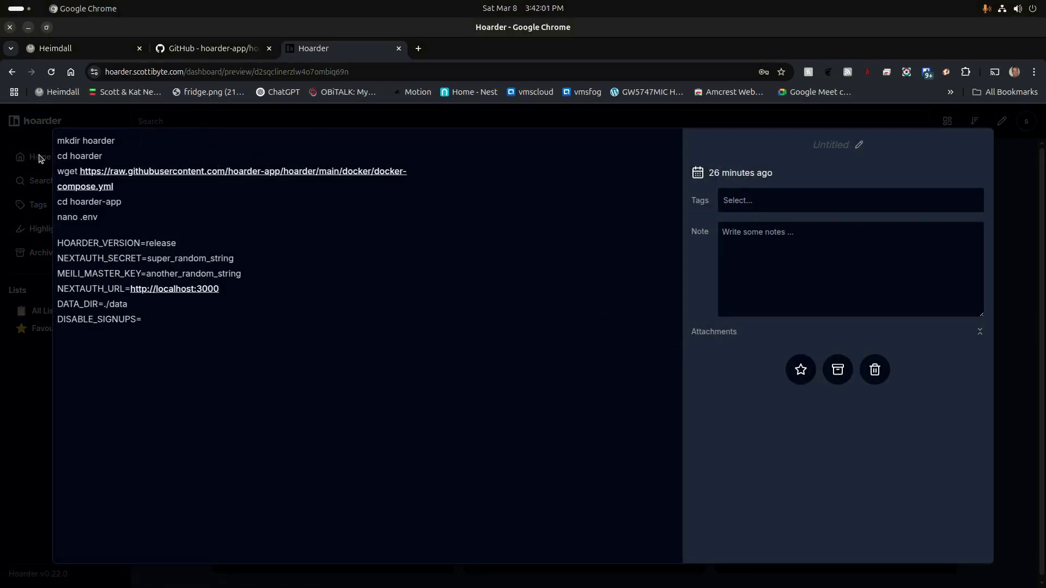
{"action": "left_click", "coordinate": [7, 162]}
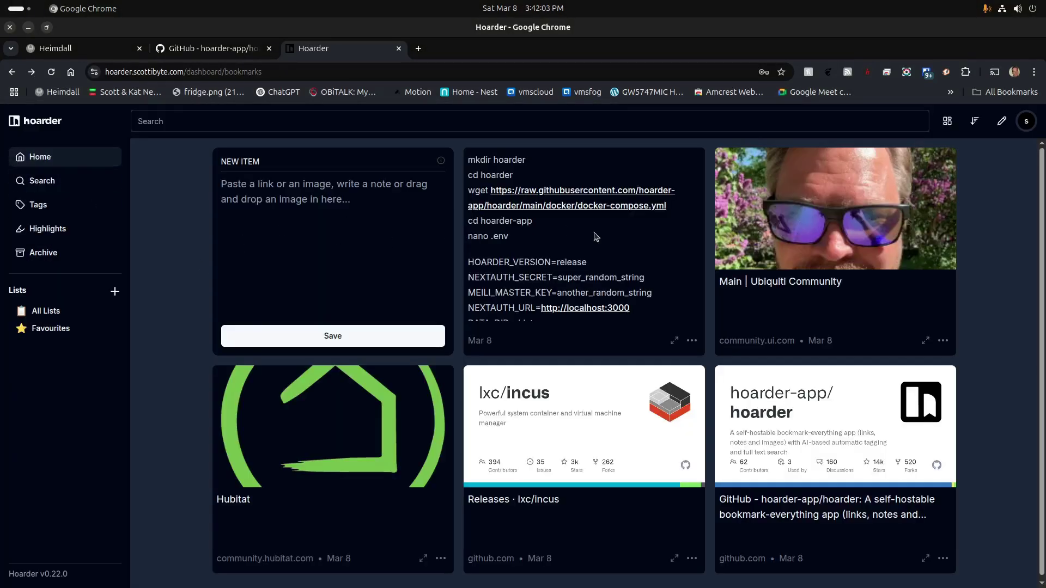
{"action": "left_click", "coordinate": [812, 233]}
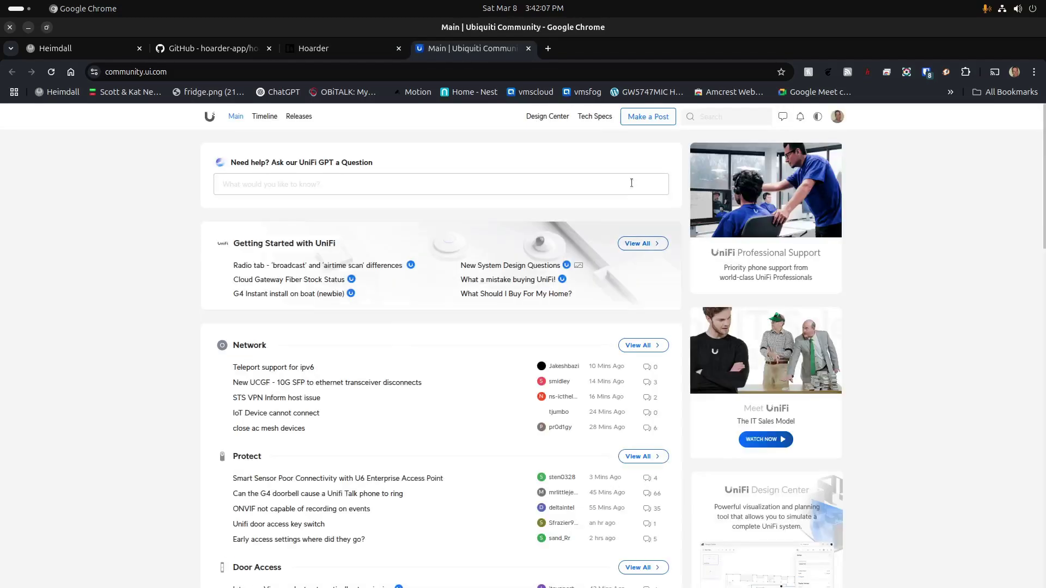
{"action": "left_click", "coordinate": [528, 49]}
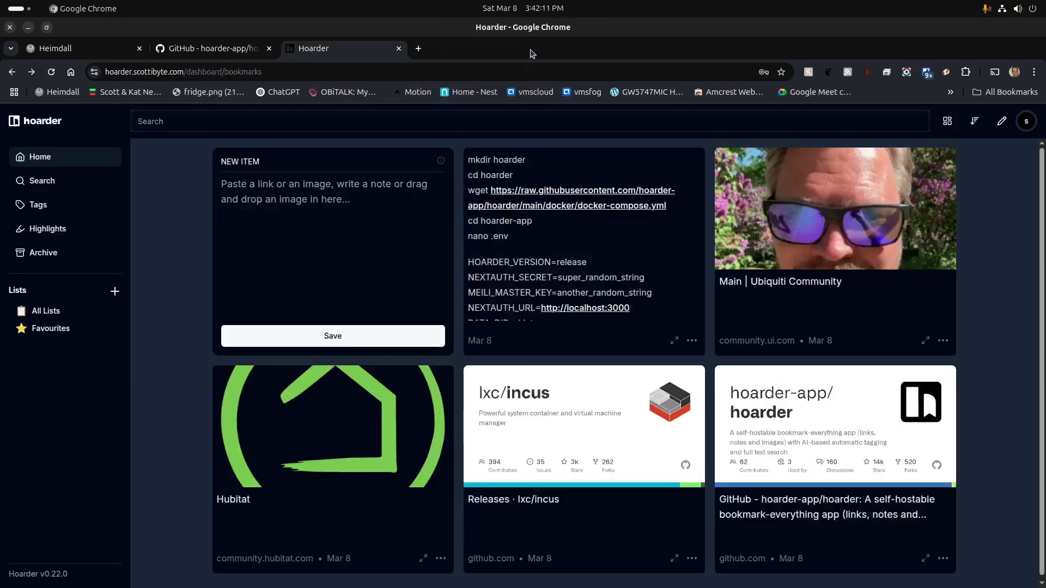
{"action": "left_click", "coordinate": [327, 436]}
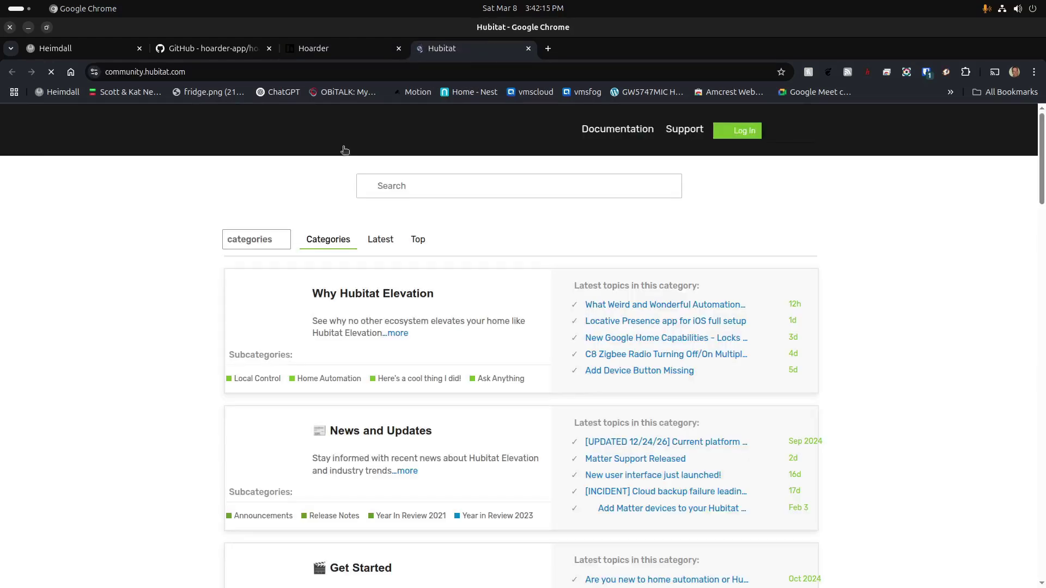
{"action": "left_click", "coordinate": [529, 49]}
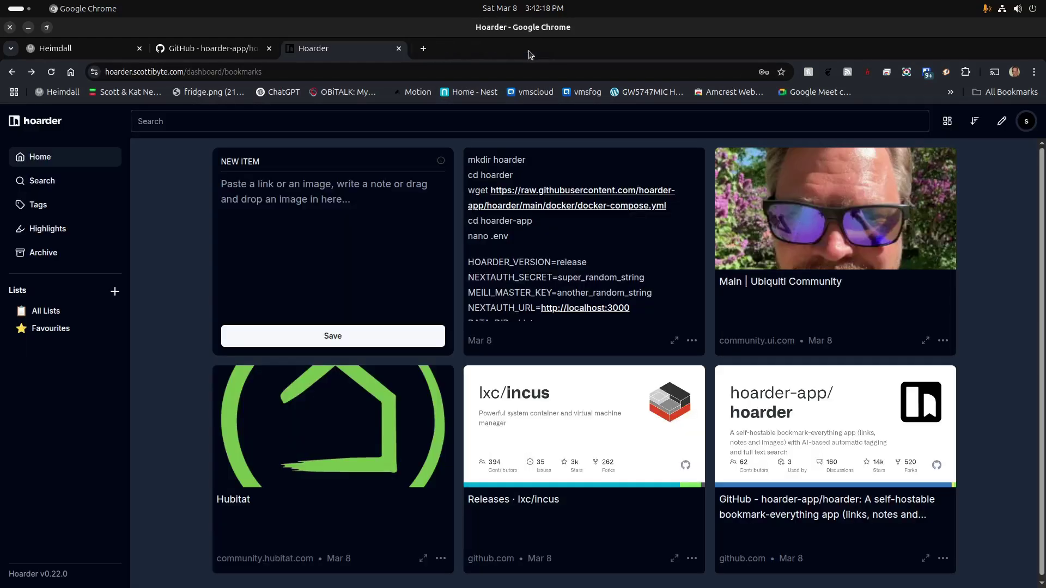
{"action": "left_click", "coordinate": [584, 443]}
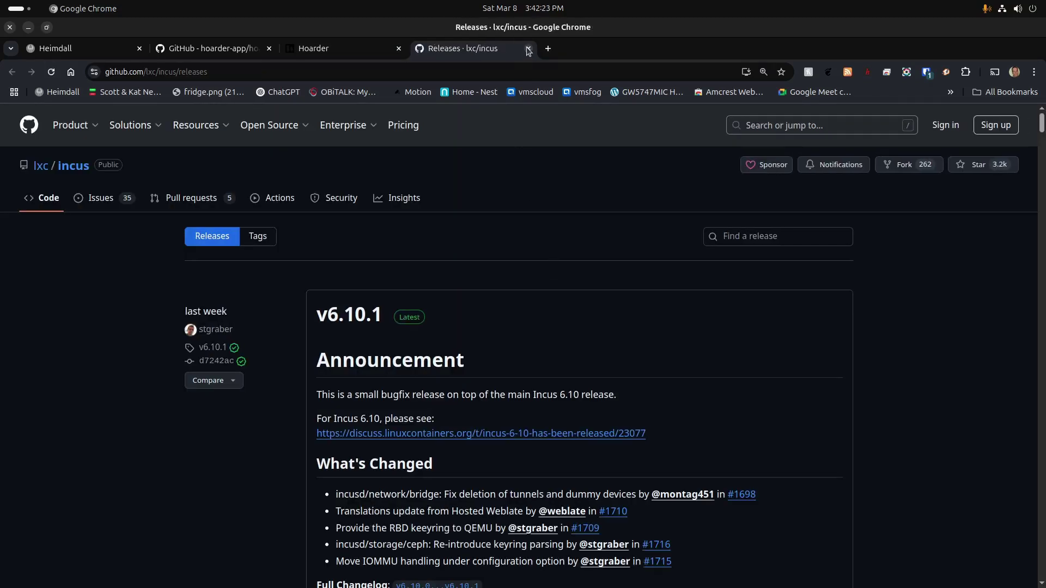
{"action": "left_click", "coordinate": [529, 48]}
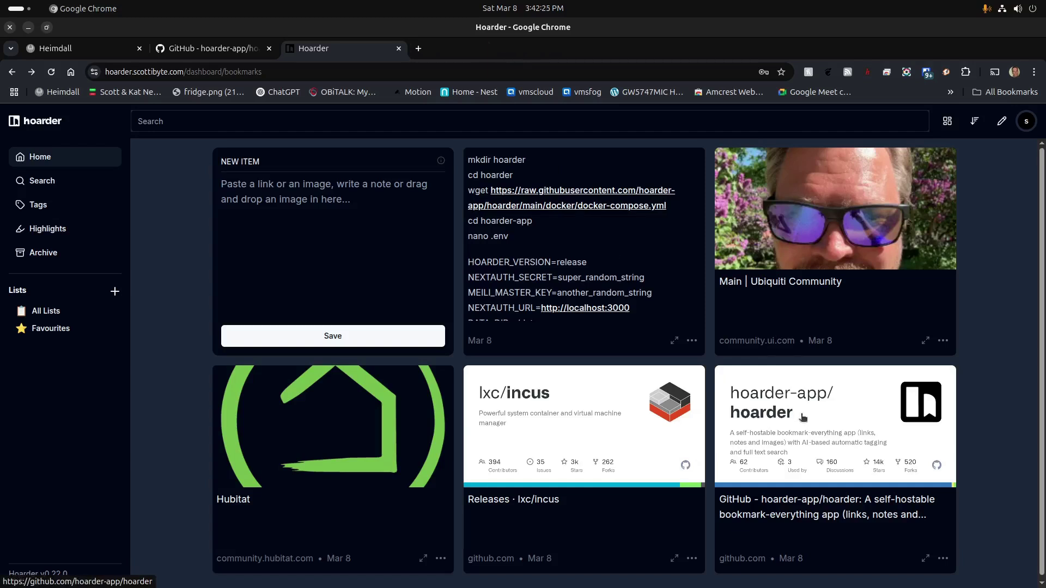
{"action": "left_click", "coordinate": [802, 417]}
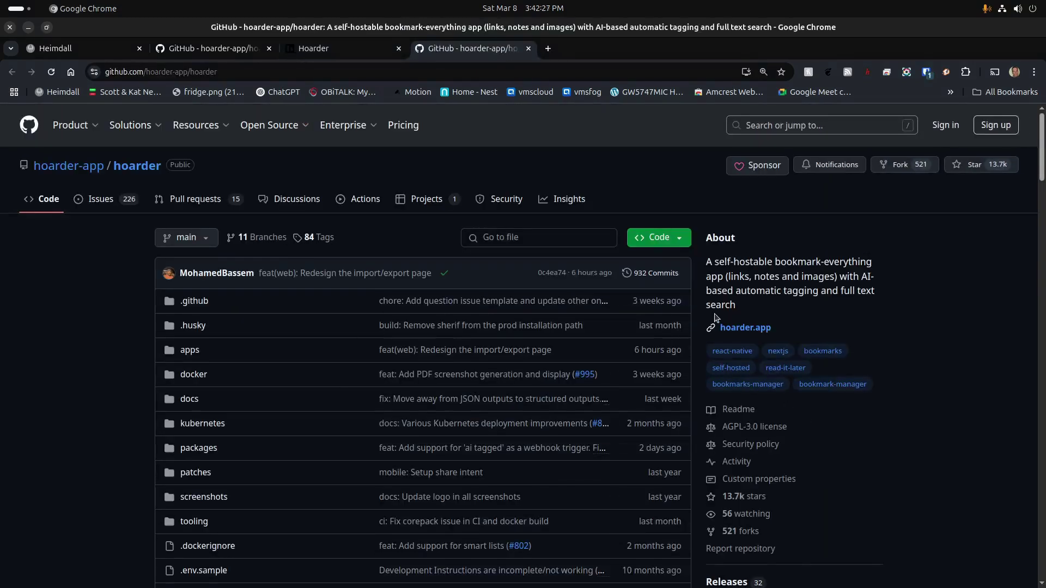
{"action": "left_click", "coordinate": [528, 49]}
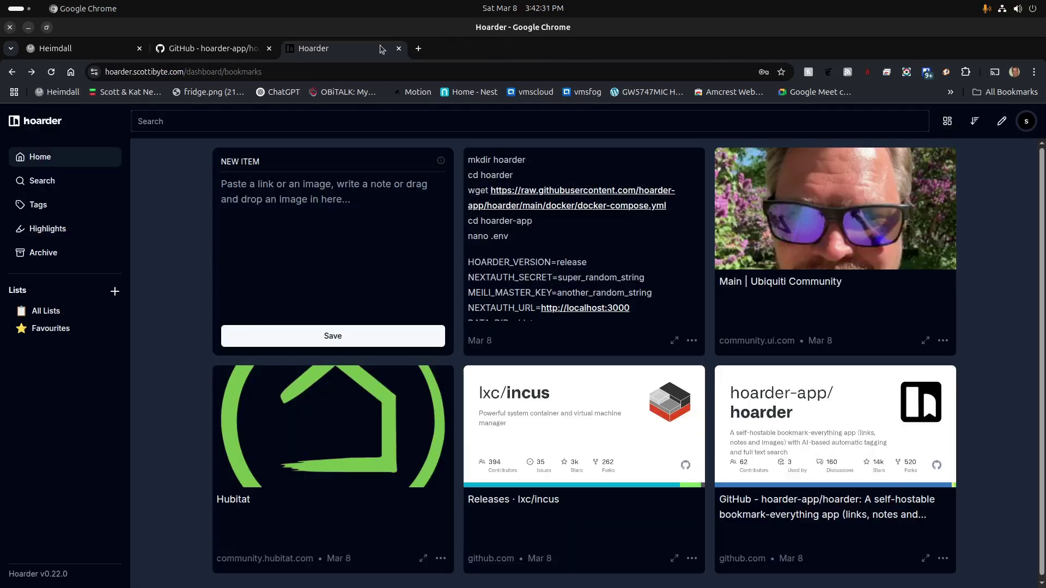
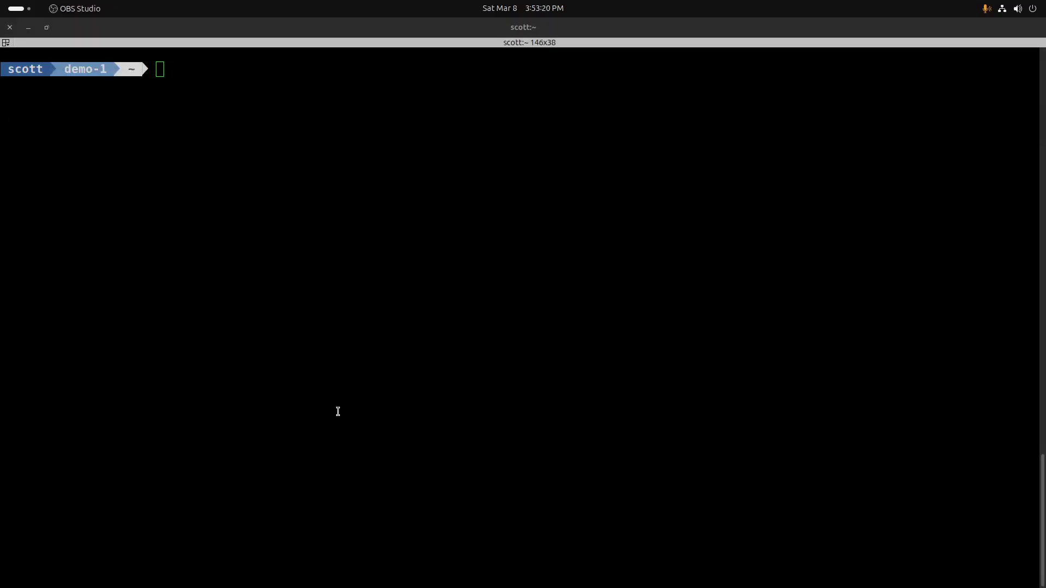
Launch Ubuntu 24.04 container Hoarder with default and bridgeprofile profiles, autostart and nesting on
{"action": "left_click", "coordinate": [338, 411]}
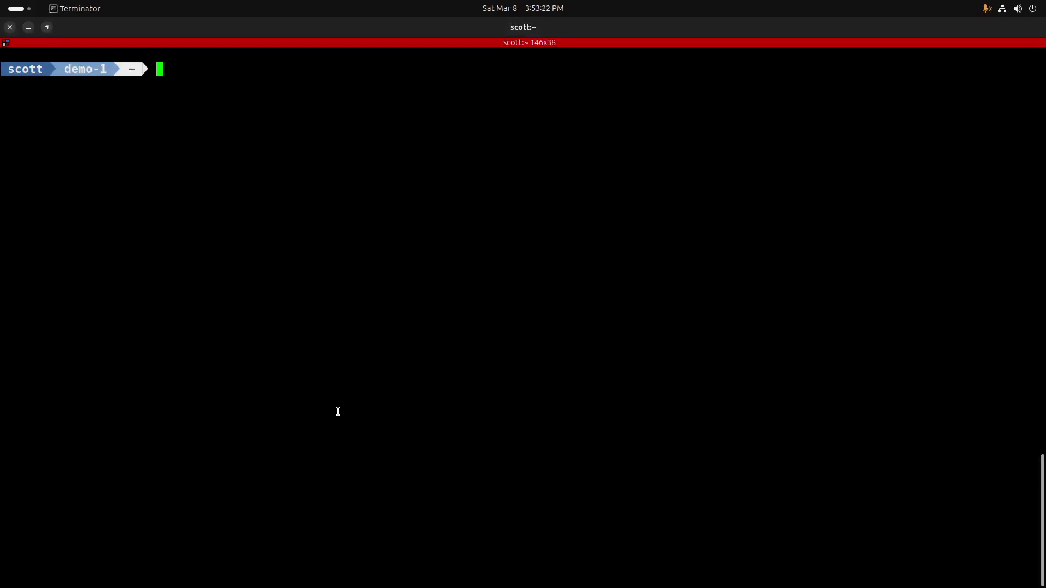
{"action": "type", "text": "incus launch images:ubuntu/24.04 Hoarder -p default -p bridgeprofile -c boot.autostart=true -c security.nesting=true"}
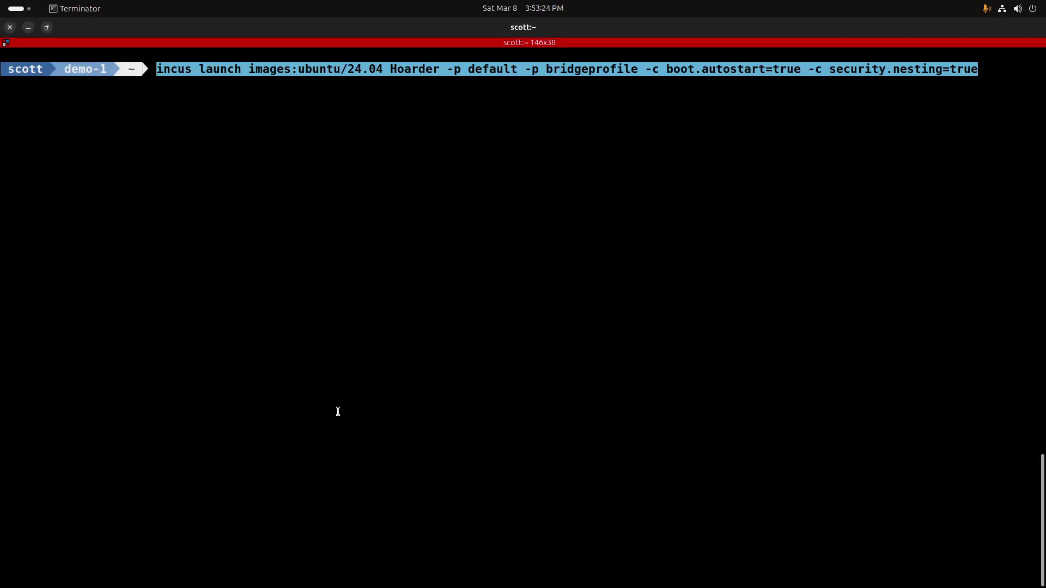
{"action": "key", "text": "Return"}
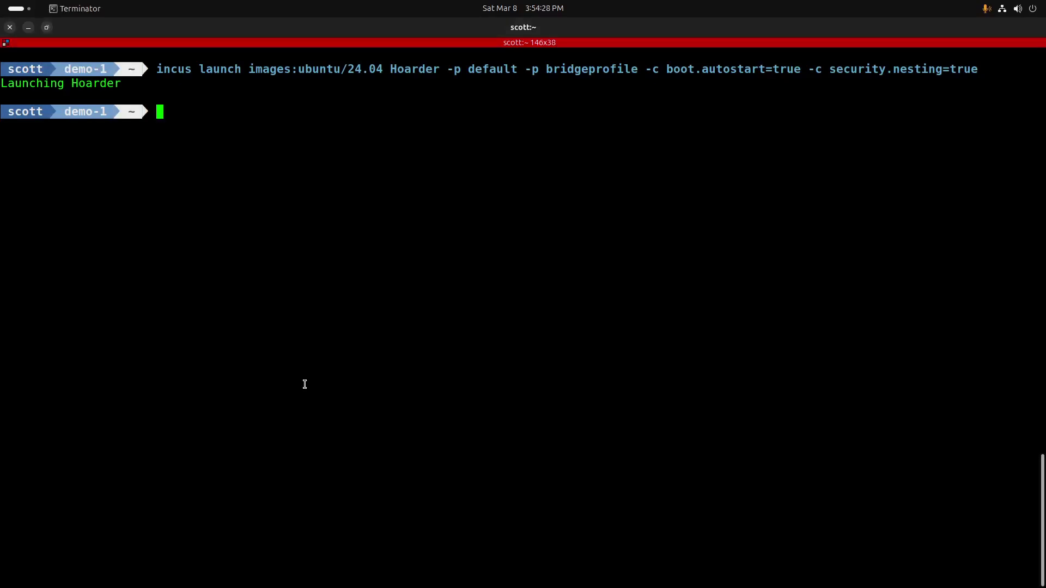
Open a root shell in Hoarder with 'incus shell Hoarder' and run apt update
{"action": "type", "text": "incus shell Hoarder"}
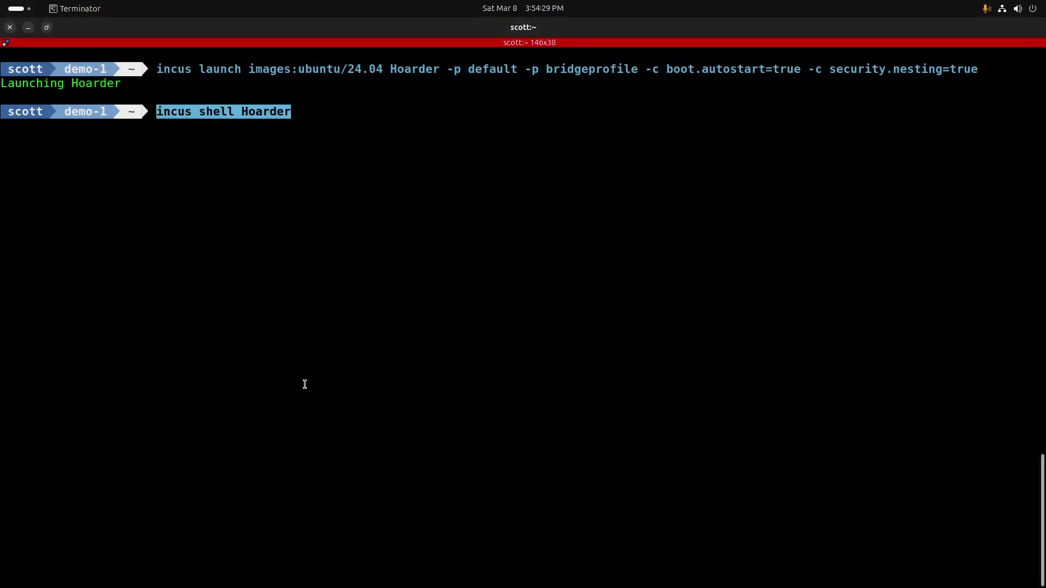
{"action": "key", "text": "Return"}
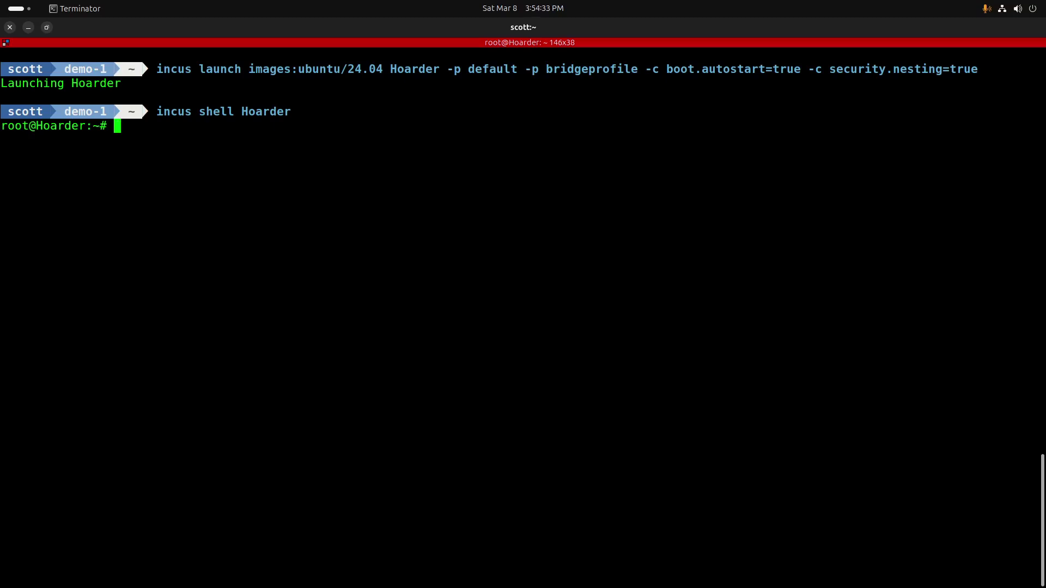
{"action": "type", "text": "apt up["}
{"action": "key", "text": "BackSpace"}
{"action": "type", "text": "date"}
{"action": "key", "text": "Return"}
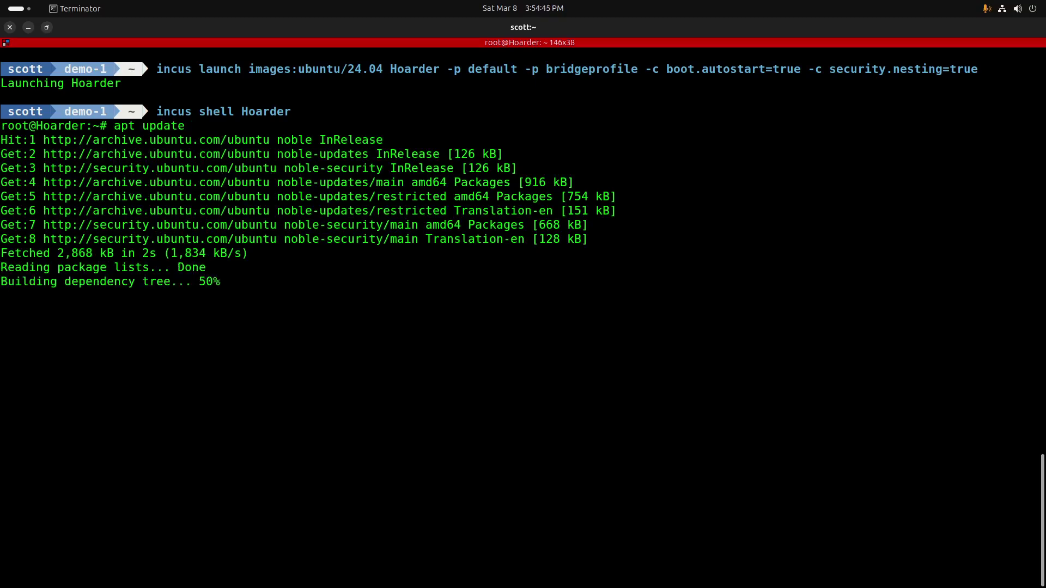
Install curl, nano, net-tools and openssh-server, then paste the Docker install command
{"action": "key", "text": "alt+Tab"}
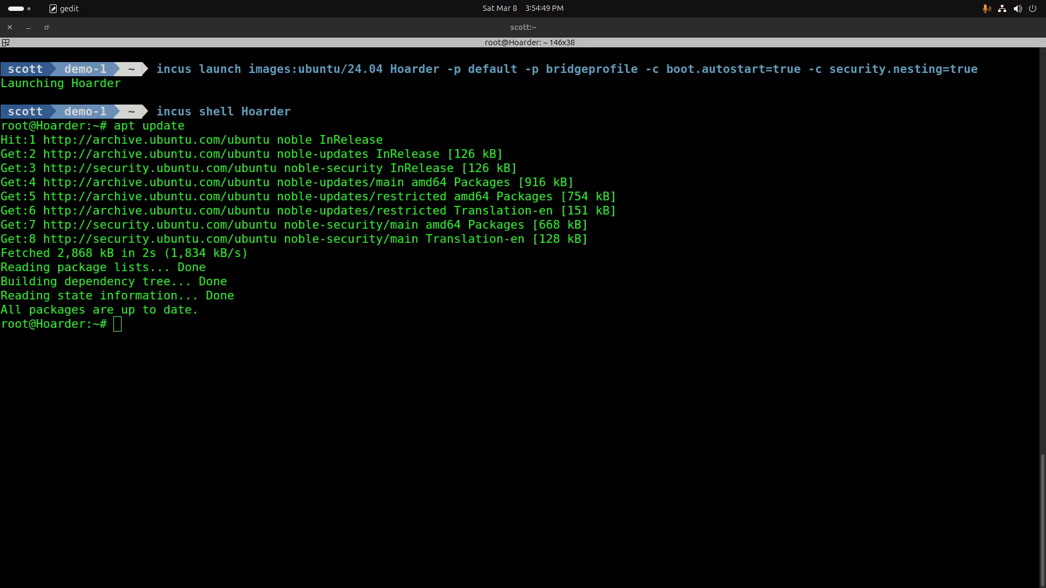
{"action": "left_click", "coordinate": [155, 326]}
{"action": "type", "text": "apt install curl nano net-tools openssh-server"}
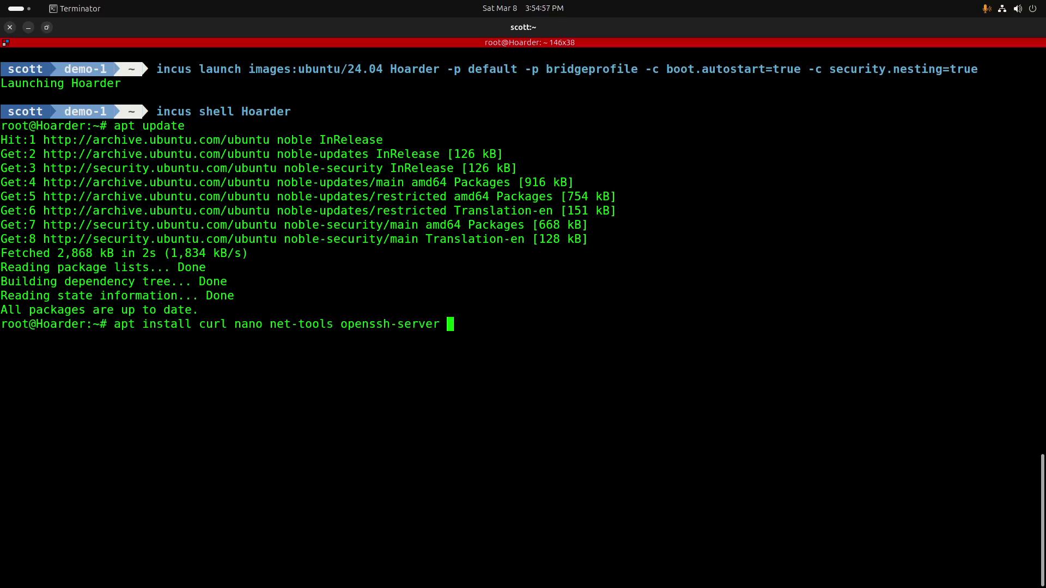
{"action": "key", "text": "Return"}
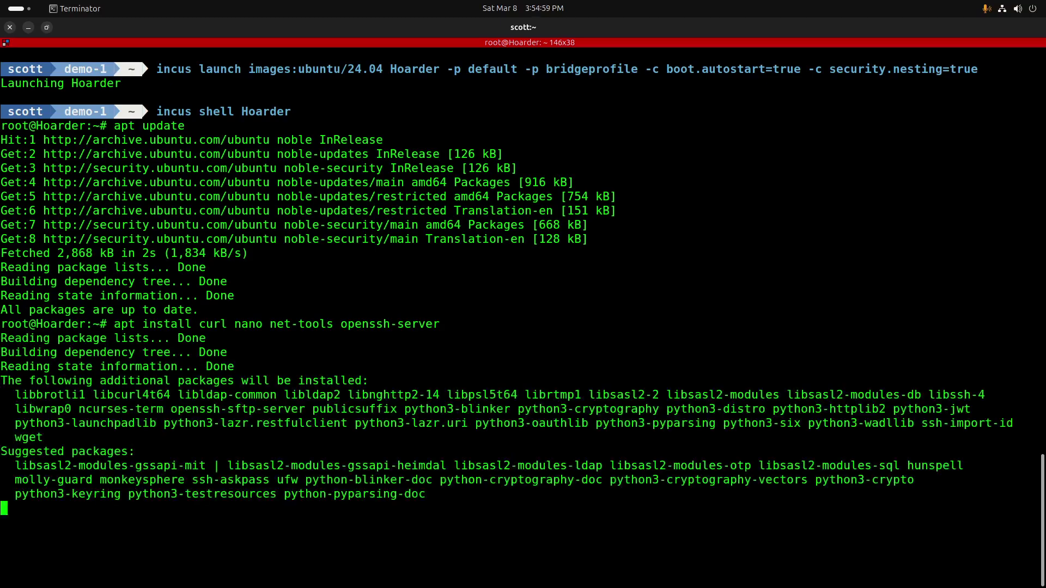
{"action": "type", "text": "Y"}
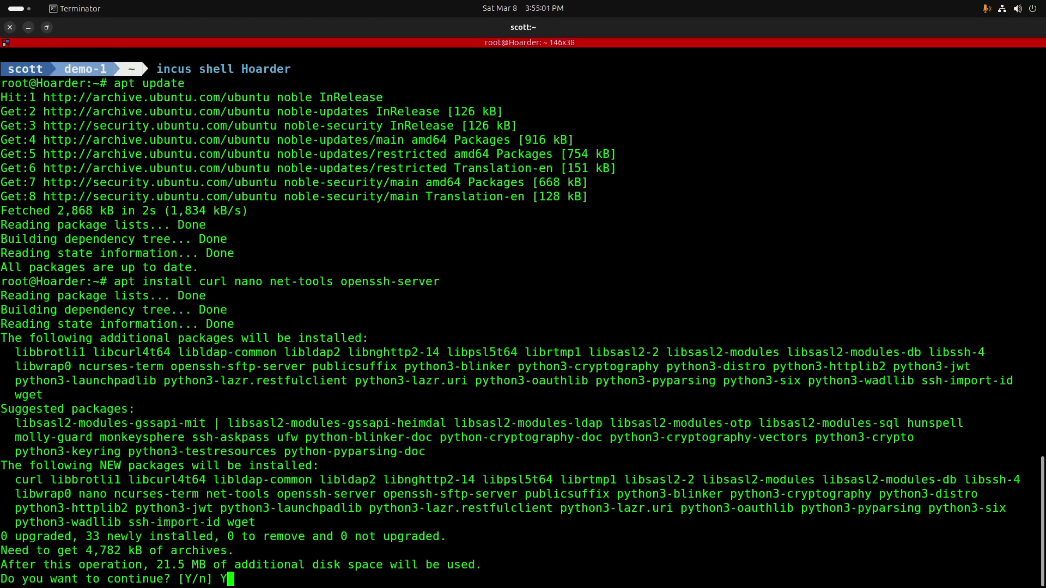
{"action": "key", "text": "Return"}
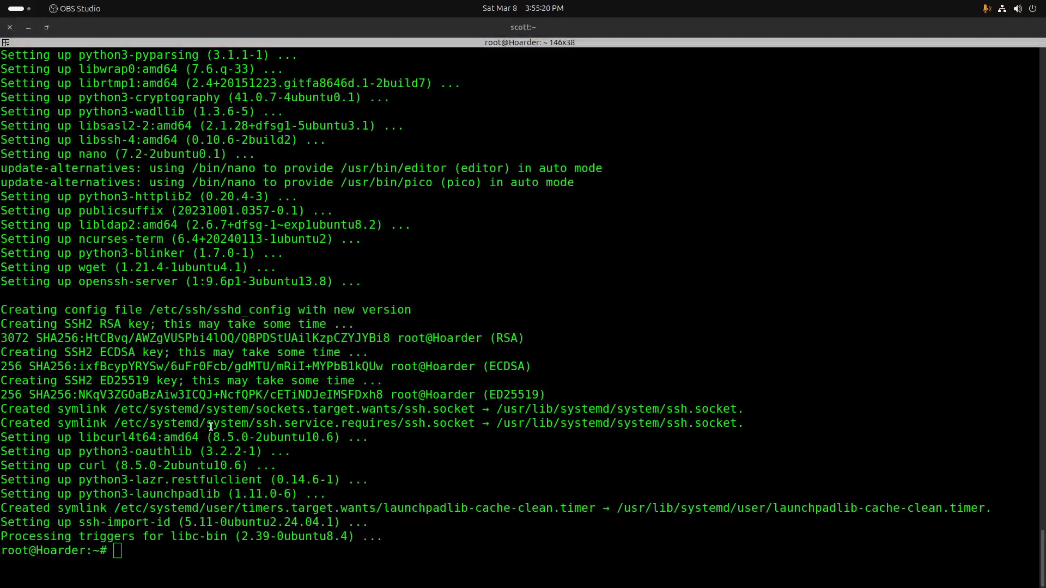
{"action": "left_click", "coordinate": [211, 426]}
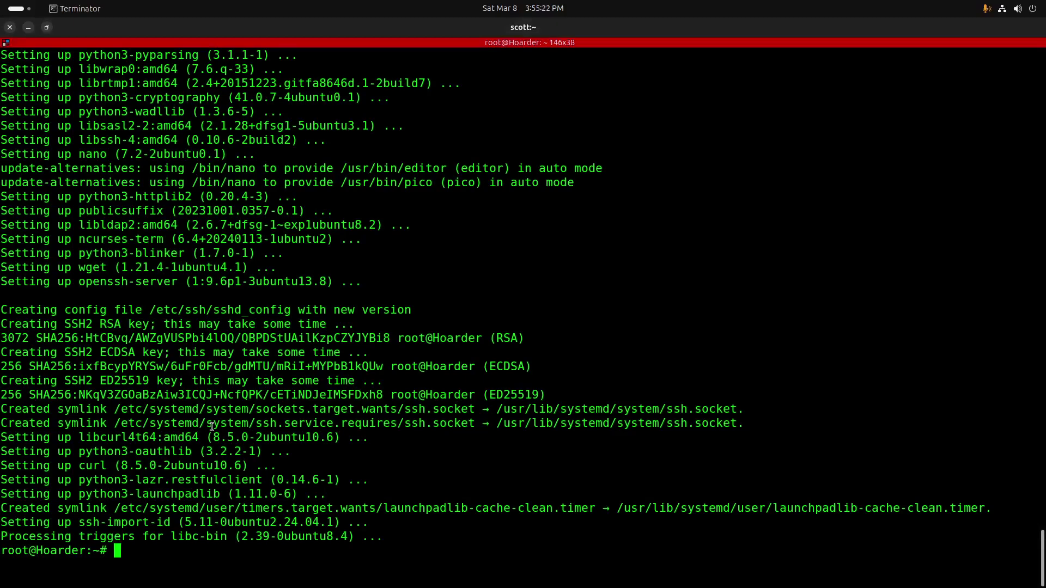
{"action": "type", "text": "curl https://get.docker.com | sh"}
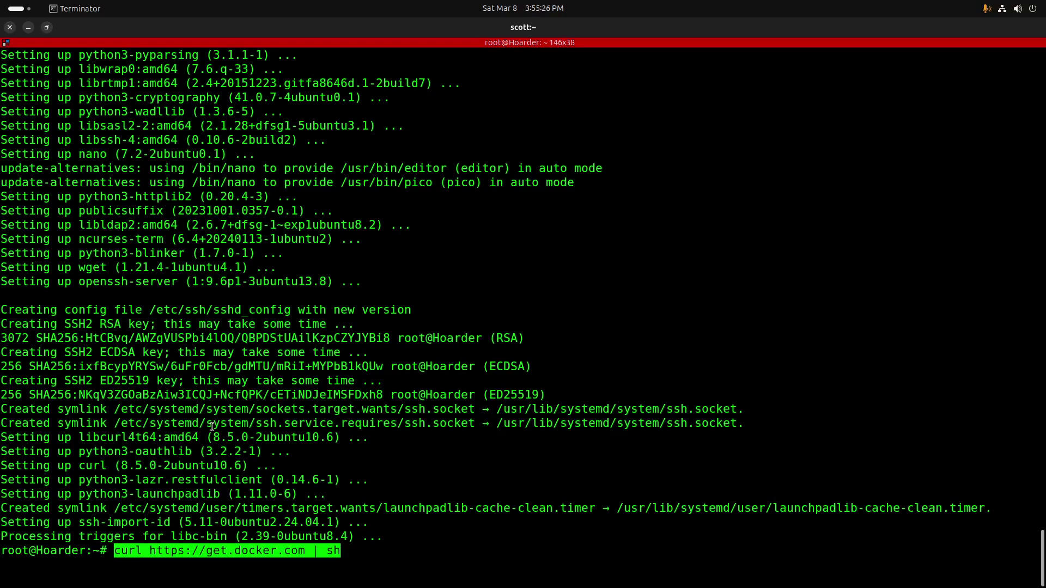
Run the Docker install script and attempt 'usermod -aG sudo scott'
{"action": "key", "text": "ctrl+l"}
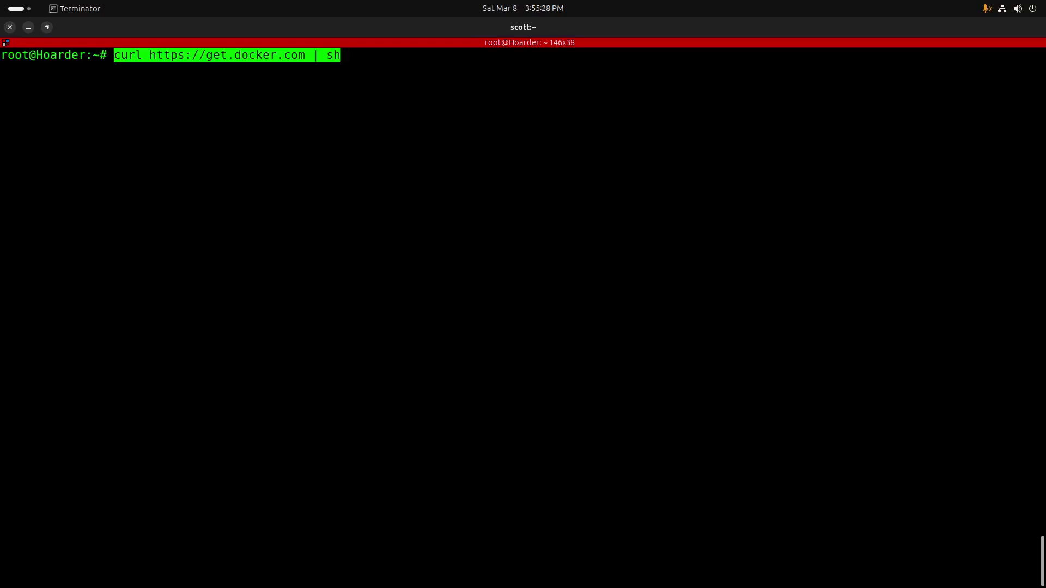
{"action": "key", "text": "Return"}
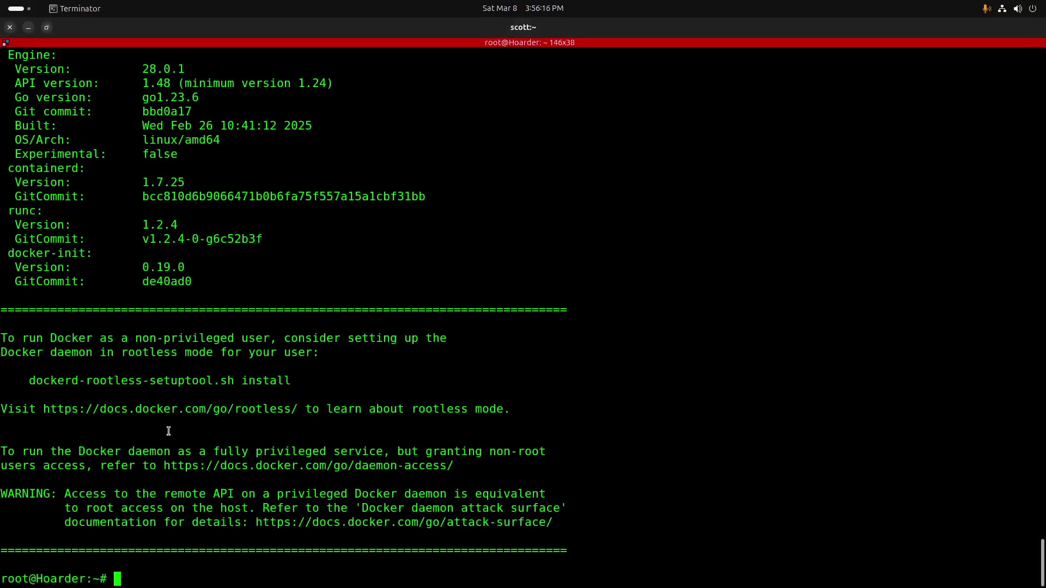
{"action": "type", "text": "usermod -aG sudo scott"}
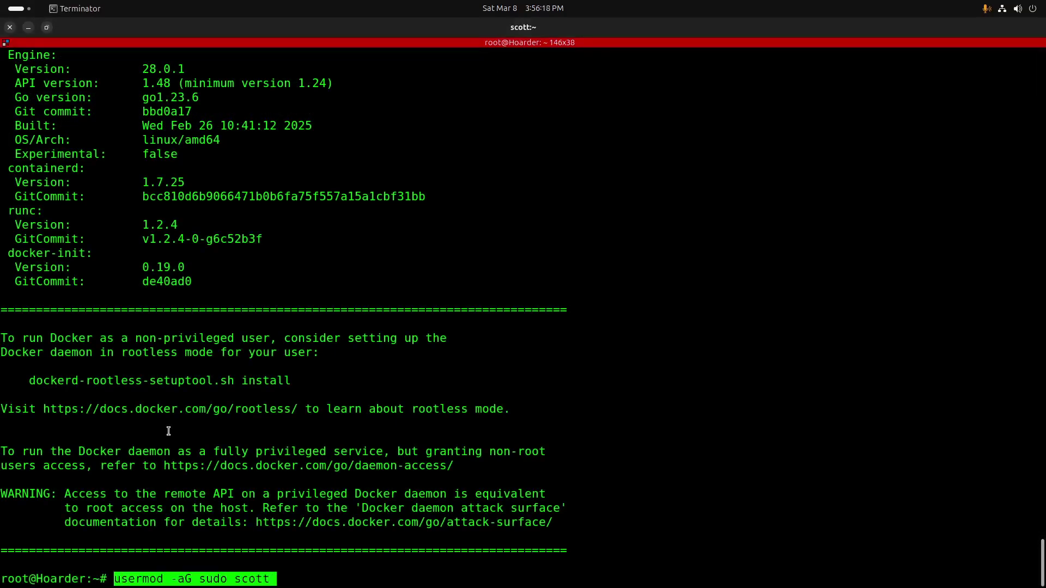
{"action": "key", "text": "Return"}
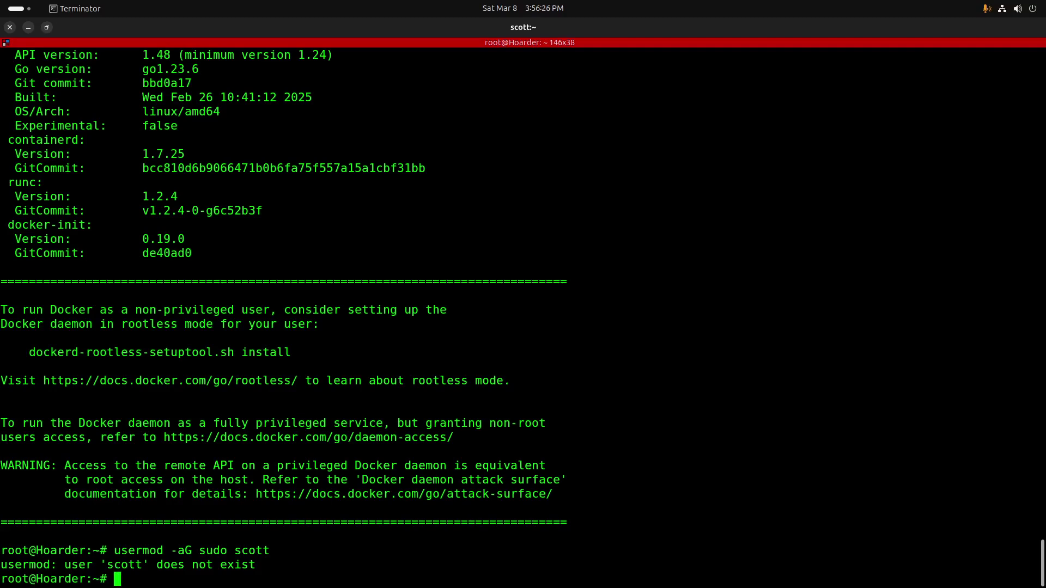
Create the user scott with adduser, setting its password and leaving details blank
{"action": "type", "text": "adduser scott"}
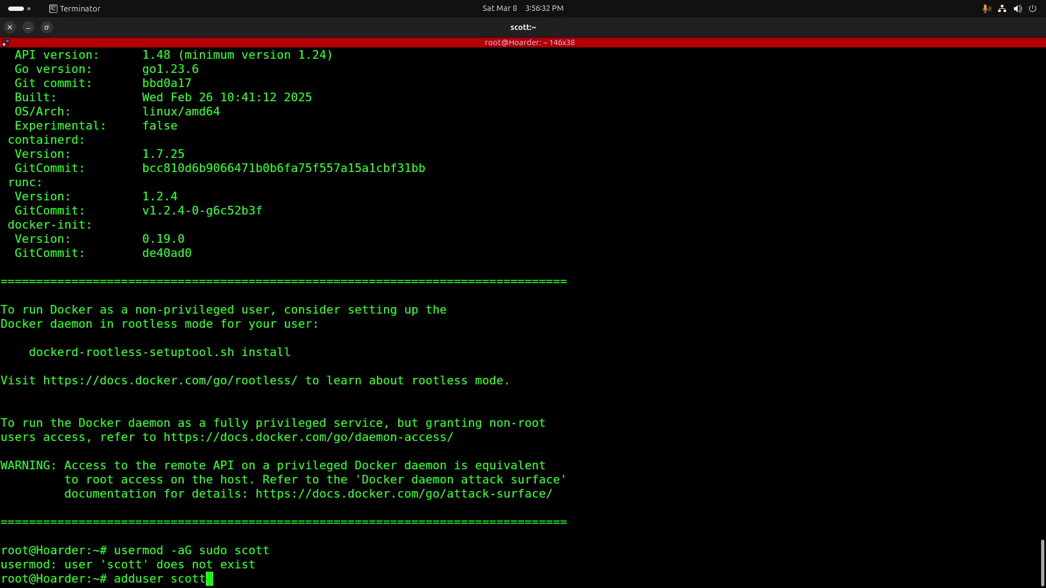
{"action": "key", "text": "Return"}
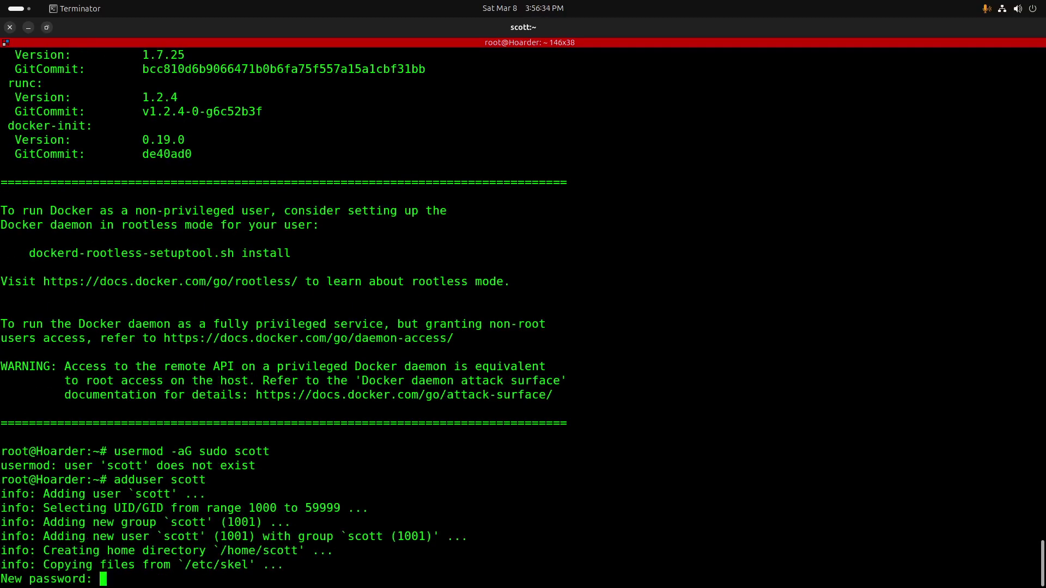
{"action": "key", "text": "Return"}
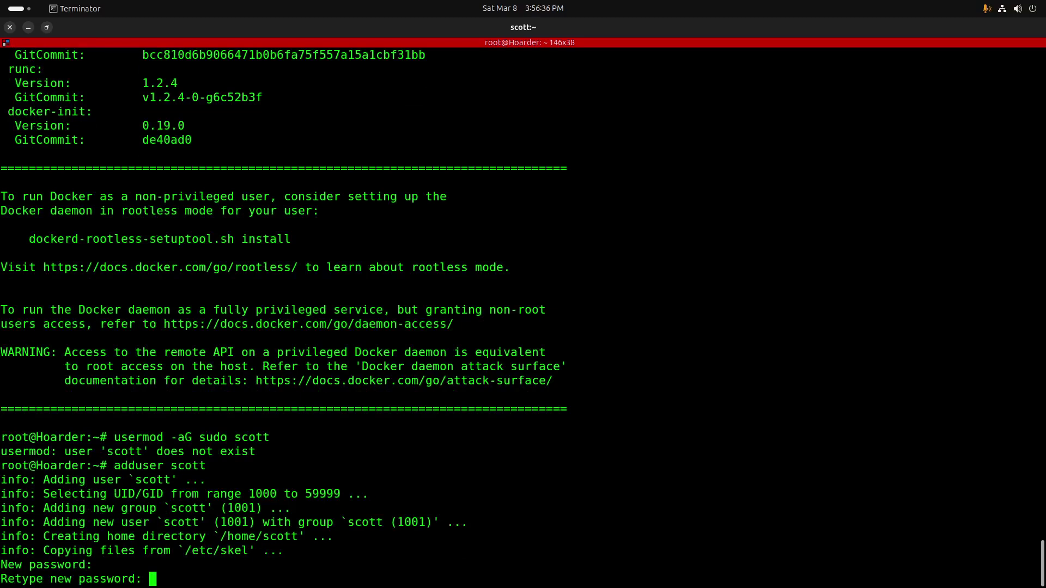
{"action": "key", "text": "Return"}
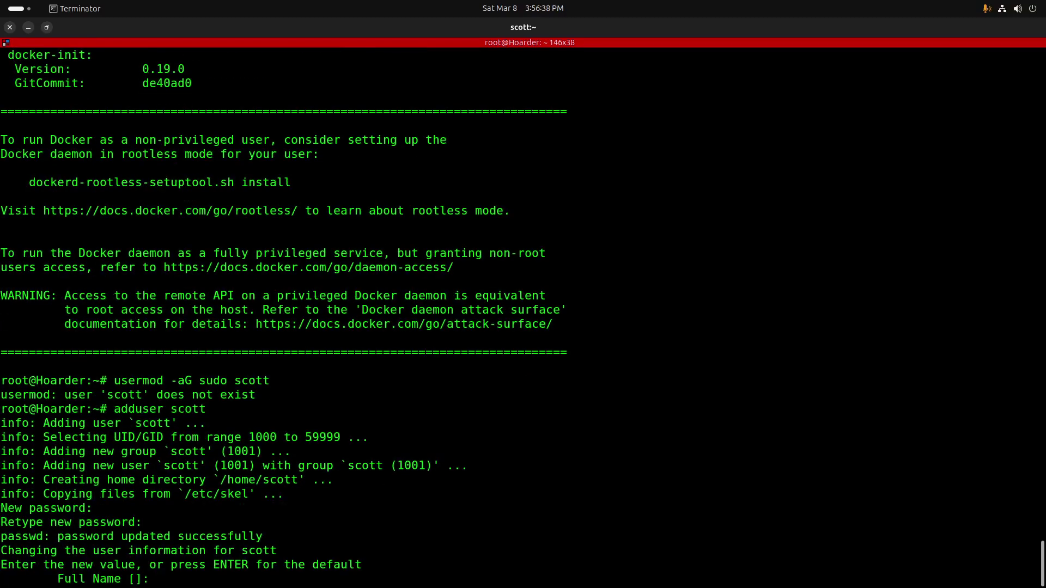
{"action": "key", "text": "Return"}
{"action": "key", "text": "Return"}
{"action": "key", "text": "Return"}
{"action": "key", "text": "Return"}
{"action": "key", "text": "Return"}
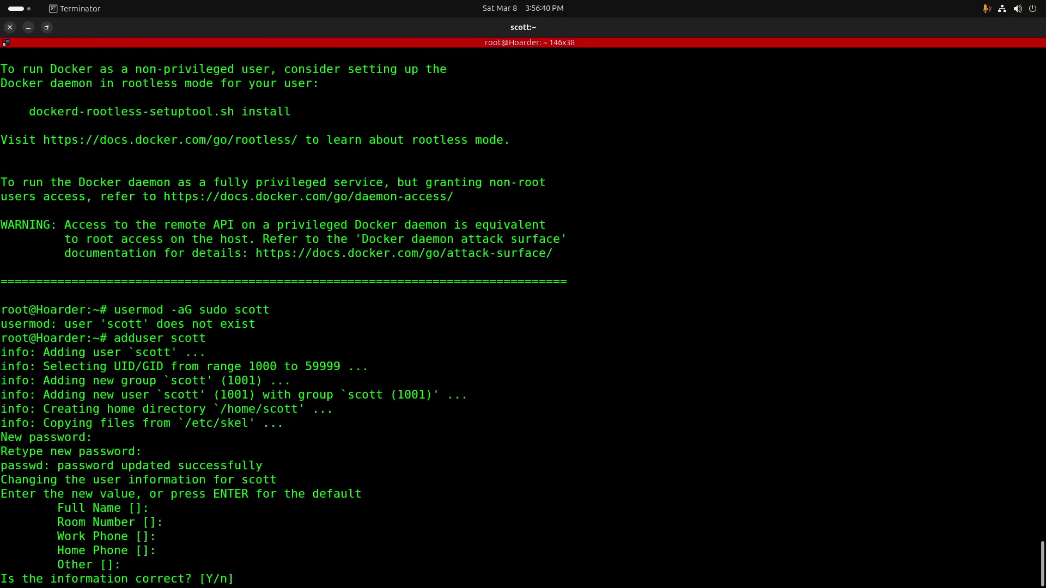
{"action": "key", "text": "Return"}
Add scott to the sudo group and then to the docker group
{"action": "key", "text": "Up"}
{"action": "key", "text": "Up"}
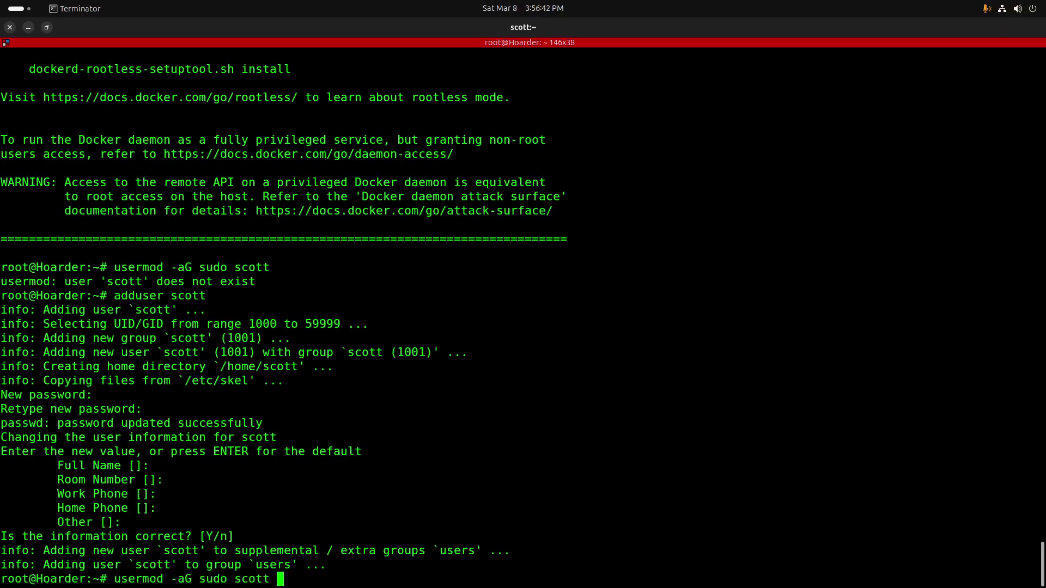
{"action": "key", "text": "Return"}
{"action": "key", "text": "Up"}
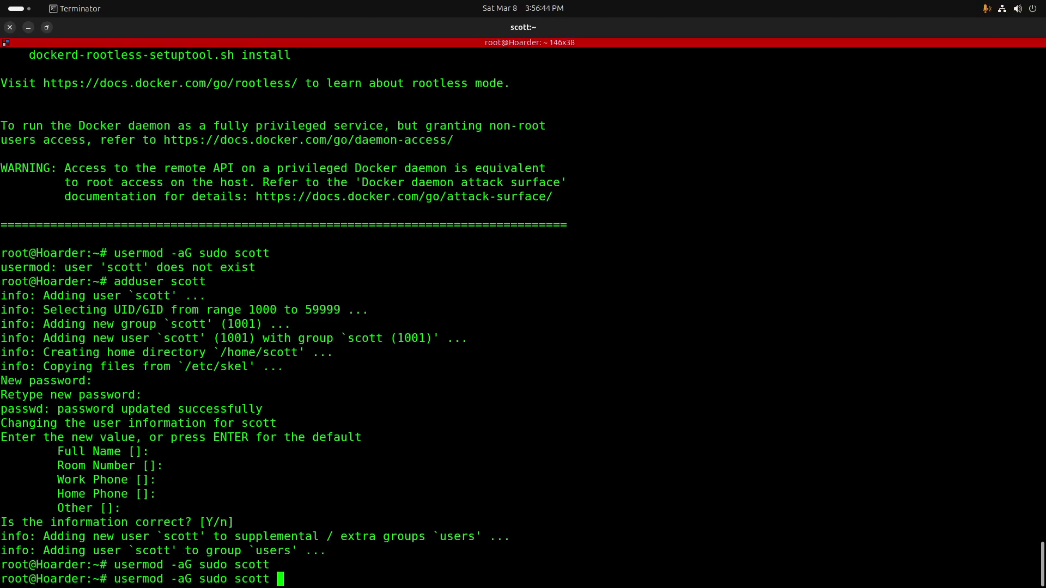
{"action": "key", "text": "Left"}
{"action": "key", "text": "Left"}
{"action": "key", "text": "Left"}
{"action": "key", "text": "Left"}
{"action": "key", "text": "Left"}
{"action": "key", "text": "Left"}
{"action": "key", "text": "BackSpace"}
{"action": "key", "text": "BackSpace"}
{"action": "key", "text": "BackSpace"}
{"action": "key", "text": "BackSpace"}
{"action": "type", "text": "docker"}
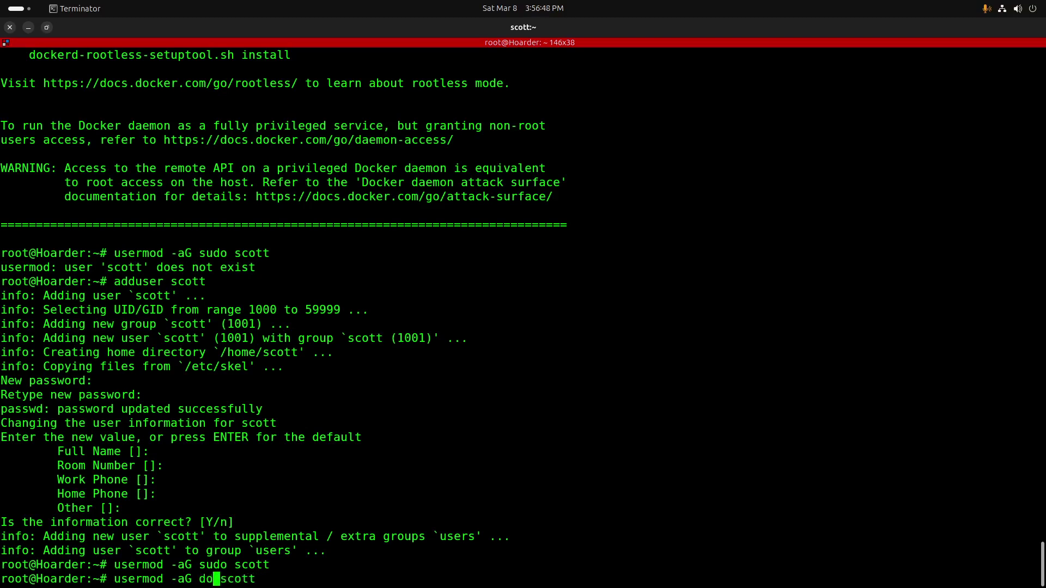
{"action": "key", "text": "Return"}
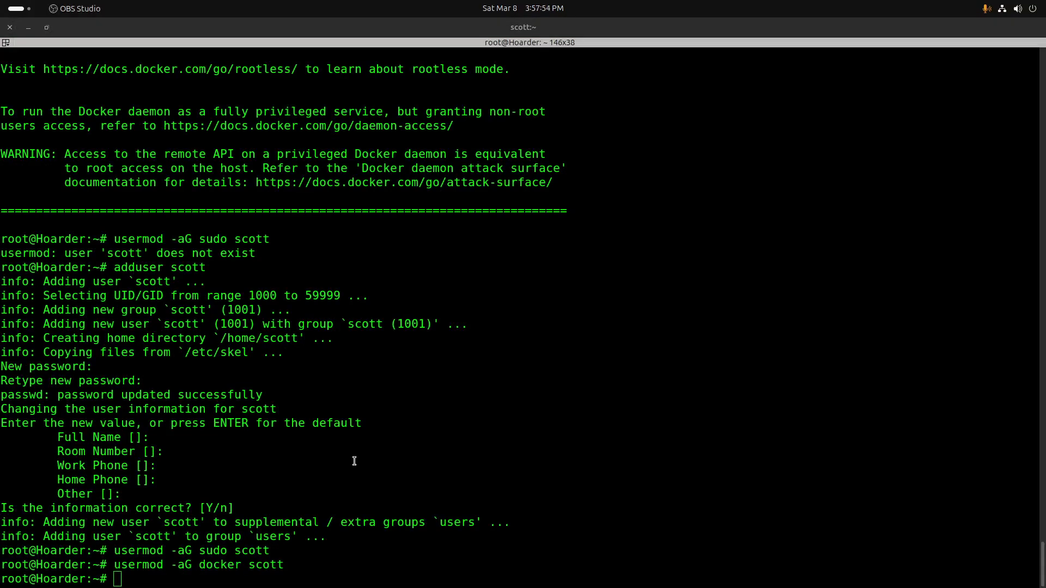
{"action": "left_click", "coordinate": [343, 460]}
Switch to user scott with 'su - scott' and create the hoarder folder
{"action": "key", "text": "ctrl+l"}
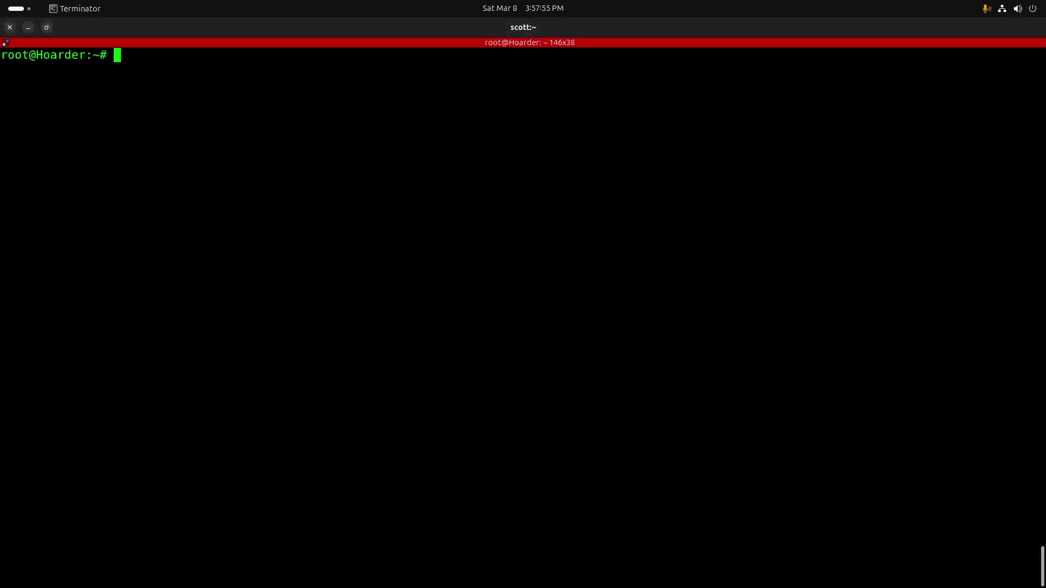
{"action": "type", "text": "su - scott"}
{"action": "key", "text": "Return"}
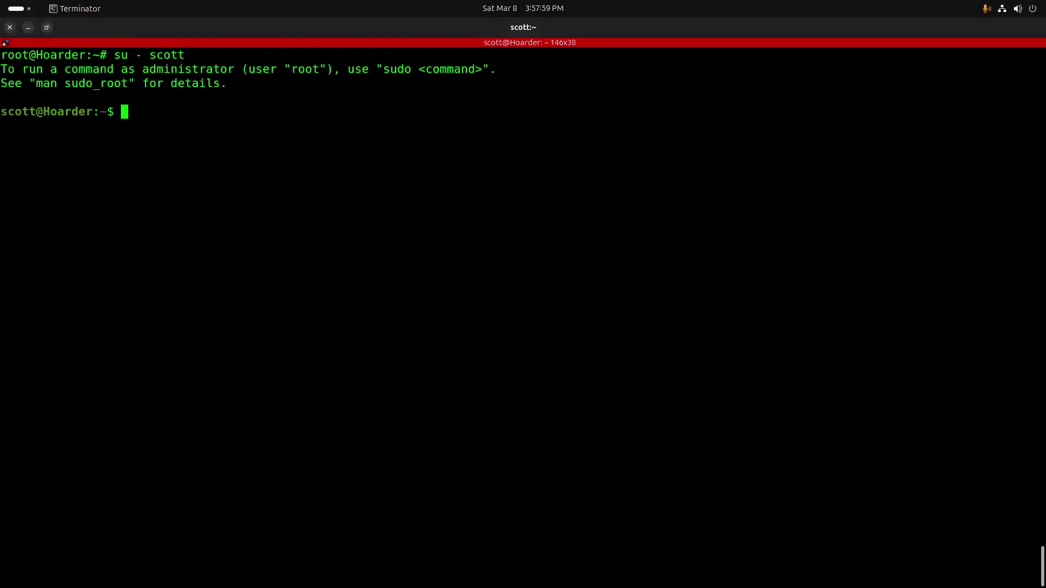
{"action": "type", "text": "mkdir hoarder"}
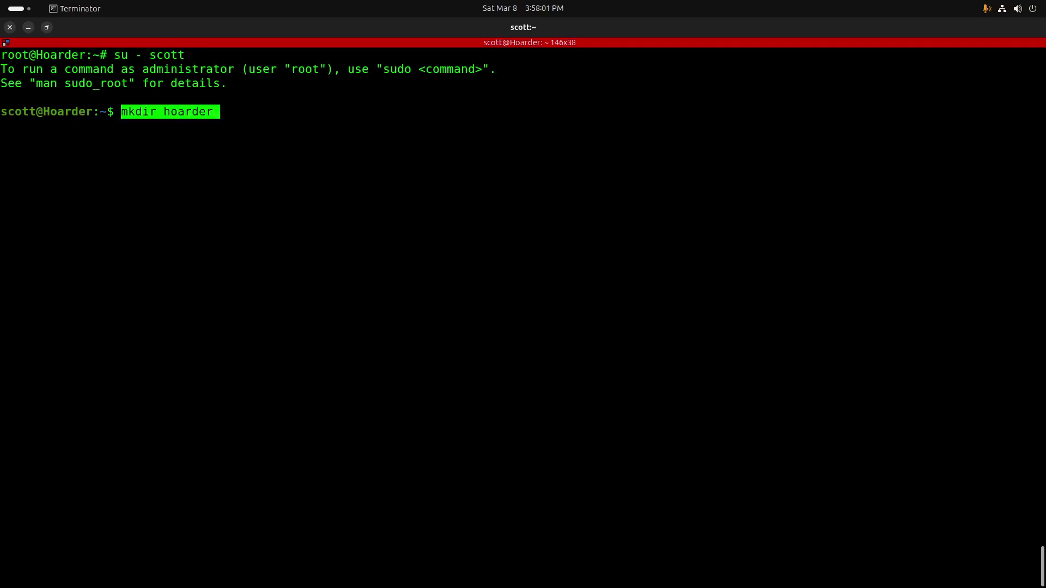
{"action": "key", "text": "Return"}
Enter the hoarder folder and wget docker-compose.yml from the hoarder-app GitHub repo
{"action": "key", "text": "Up"}
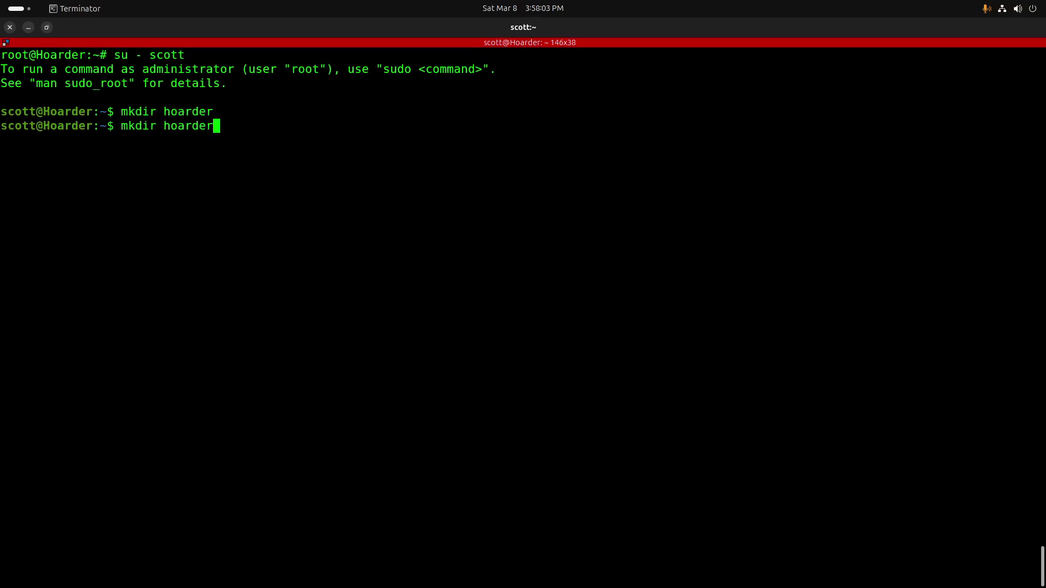
{"action": "key", "text": "Left"}
{"action": "key", "text": "Left"}
{"action": "key", "text": "Left"}
{"action": "key", "text": "Left"}
{"action": "key", "text": "Left"}
{"action": "key", "text": "Left"}
{"action": "key", "text": "Left"}
{"action": "key", "text": "Left"}
{"action": "key", "text": "Left"}
{"action": "key", "text": "Right"}
{"action": "key", "text": "BackSpace"}
{"action": "key", "text": "BackSpace"}
{"action": "key", "text": "BackSpace"}
{"action": "key", "text": "BackSpace"}
{"action": "key", "text": "BackSpace"}
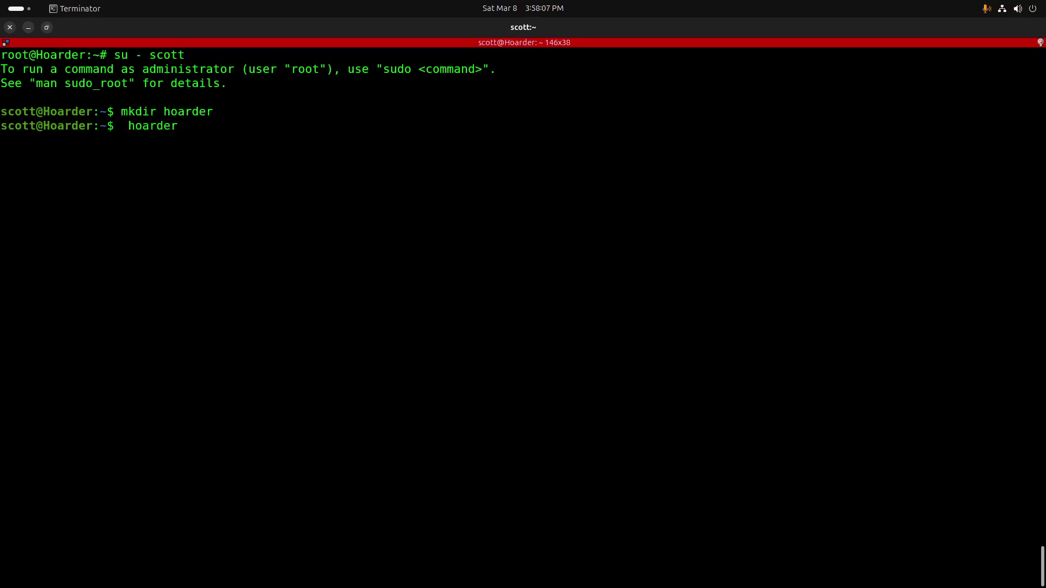
{"action": "type", "text": "cd"}
{"action": "key", "text": "Return"}
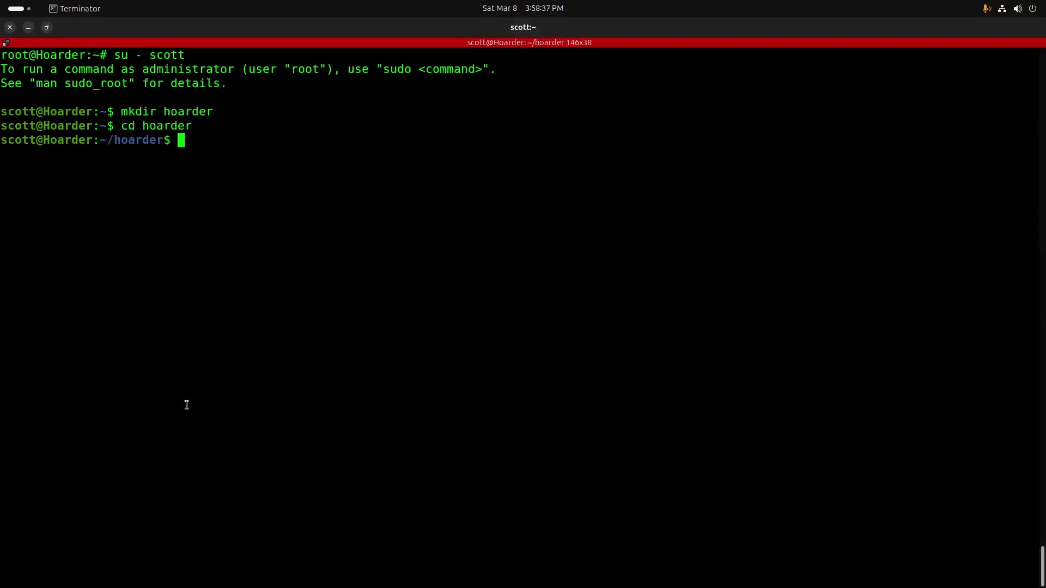
{"action": "type", "text": "wget https://raw.githubusercontent.com/hoarder-app/hoarder/main/docker/docker-compose.yml"}
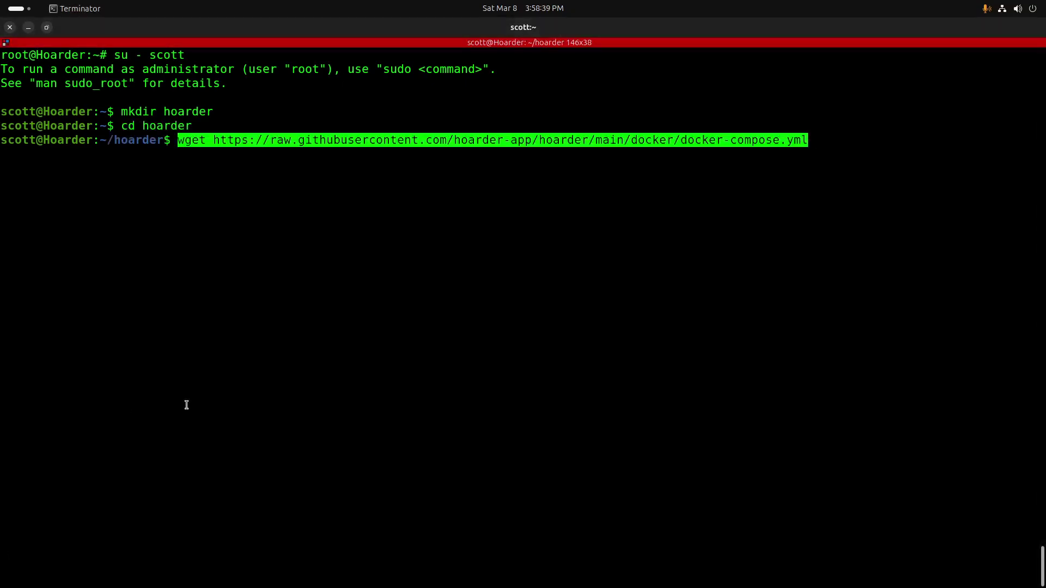
{"action": "key", "text": "Return"}
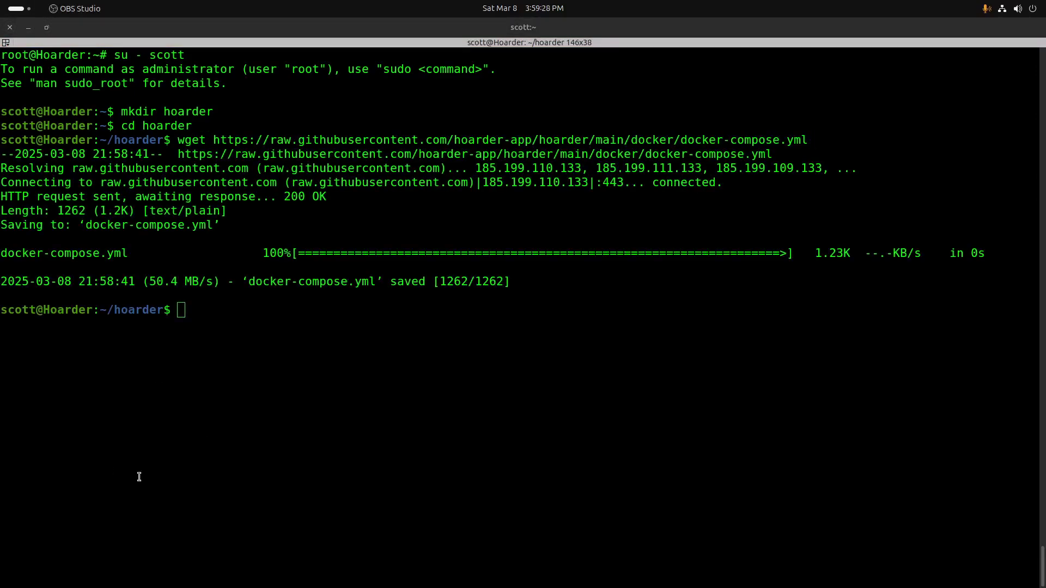
Write .env in nano with version, secrets, URL, data directory and DISABLE_SIGNUPS lines, and save
{"action": "left_click", "coordinate": [177, 477]}
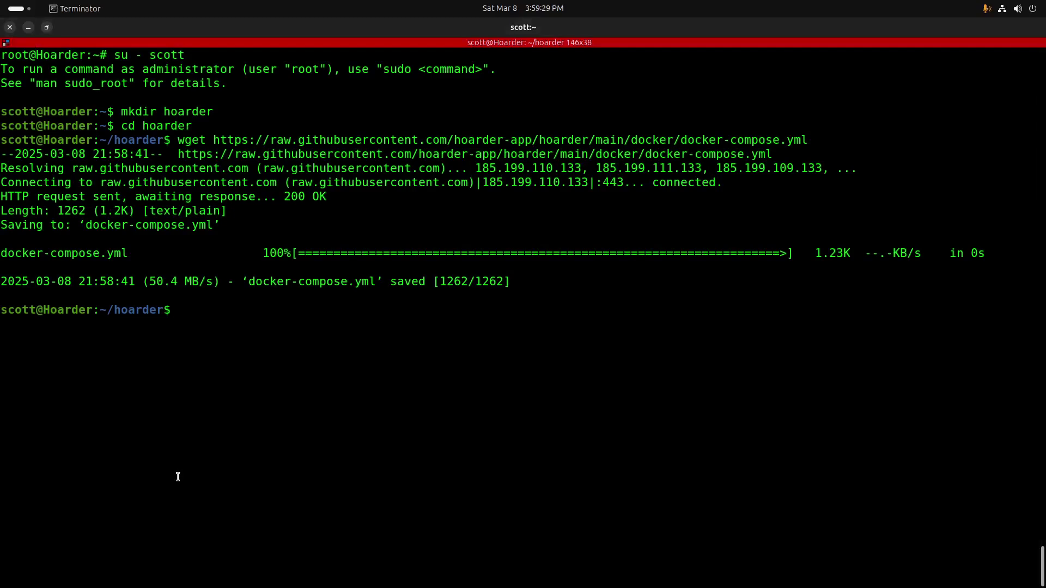
{"action": "type", "text": "nano .env"}
{"action": "key", "text": "Return"}
{"action": "key", "text": "ctrl+shift+v"}
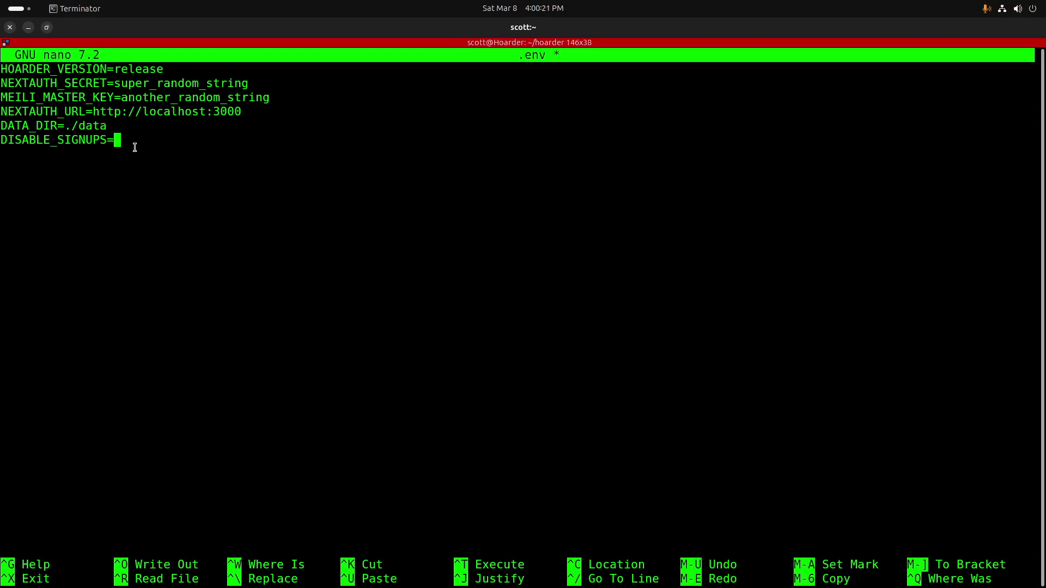
{"action": "key", "text": "Return"}
{"action": "key", "text": "ctrl+o"}
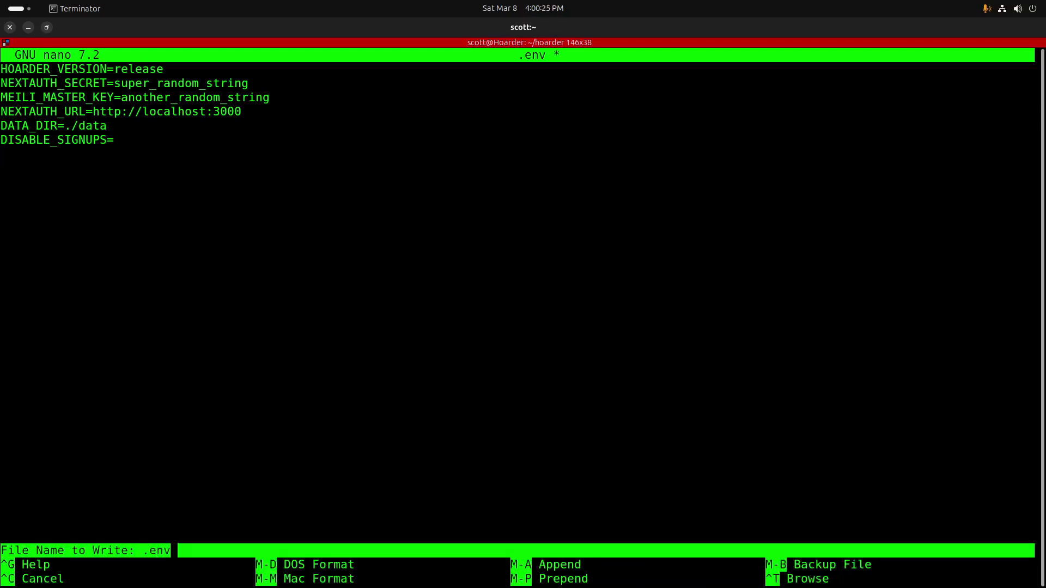
{"action": "key", "text": "Return"}
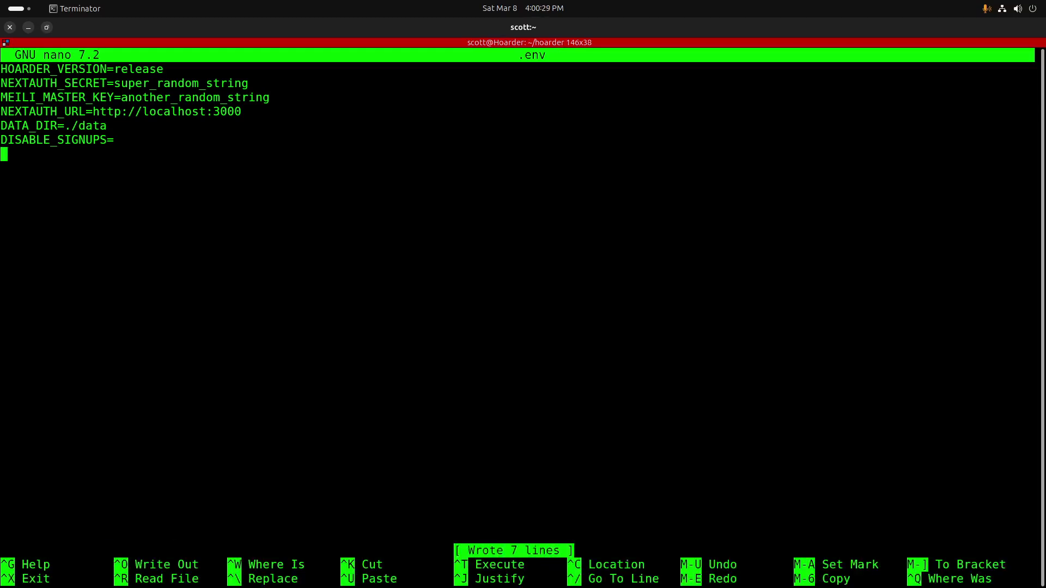
{"action": "key", "text": "ctrl+x"}
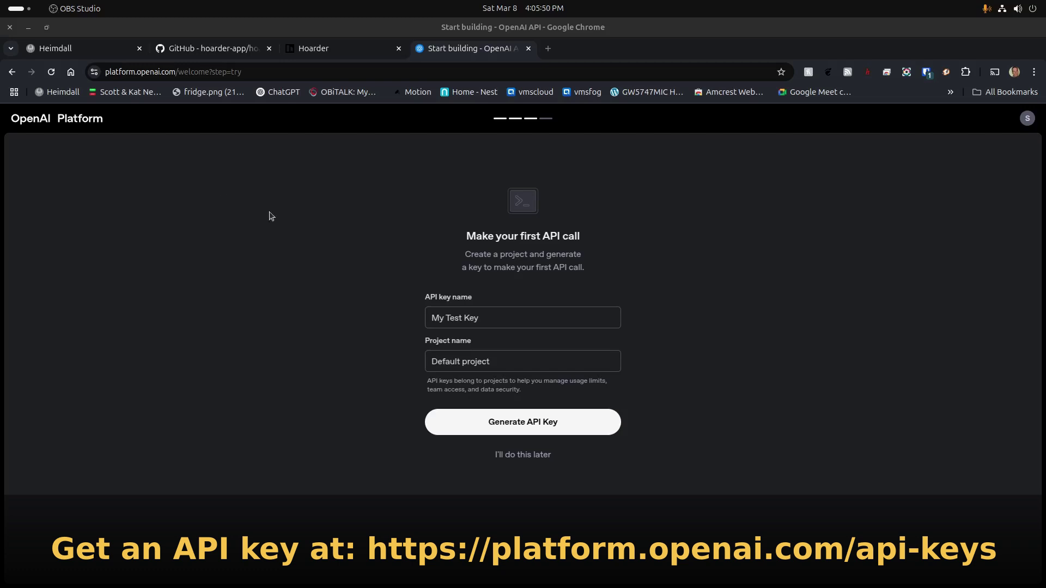
Keeping name 'My Test Key' and 'Default project', generate the OpenAI API key and copy it
{"action": "left_click", "coordinate": [474, 318]}
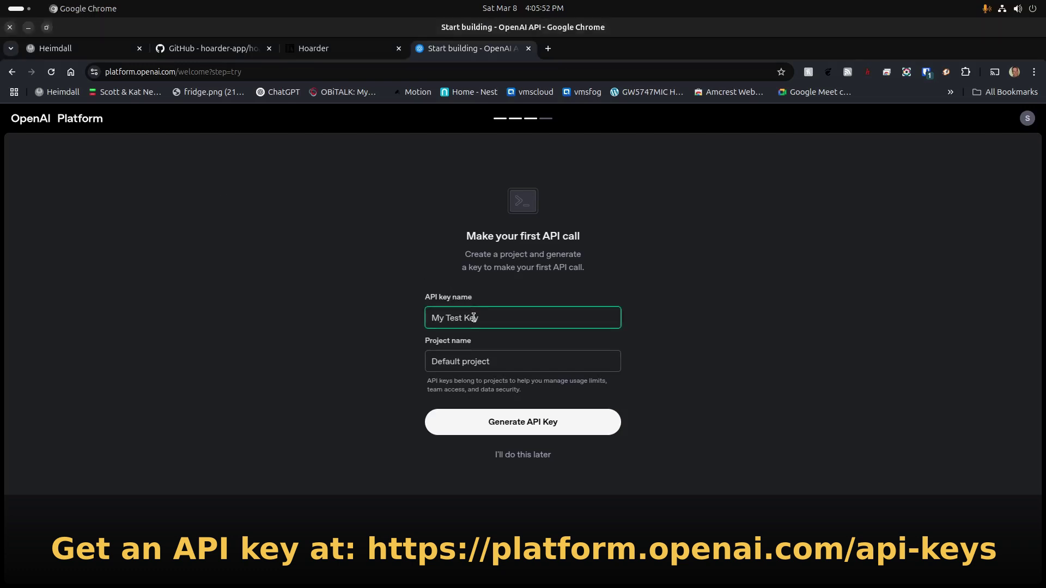
{"action": "type", "text": "tes"}
{"action": "key", "text": "BackSpace"}
{"action": "key", "text": "BackSpace"}
{"action": "key", "text": "BackSpace"}
{"action": "left_click", "coordinate": [481, 364]}
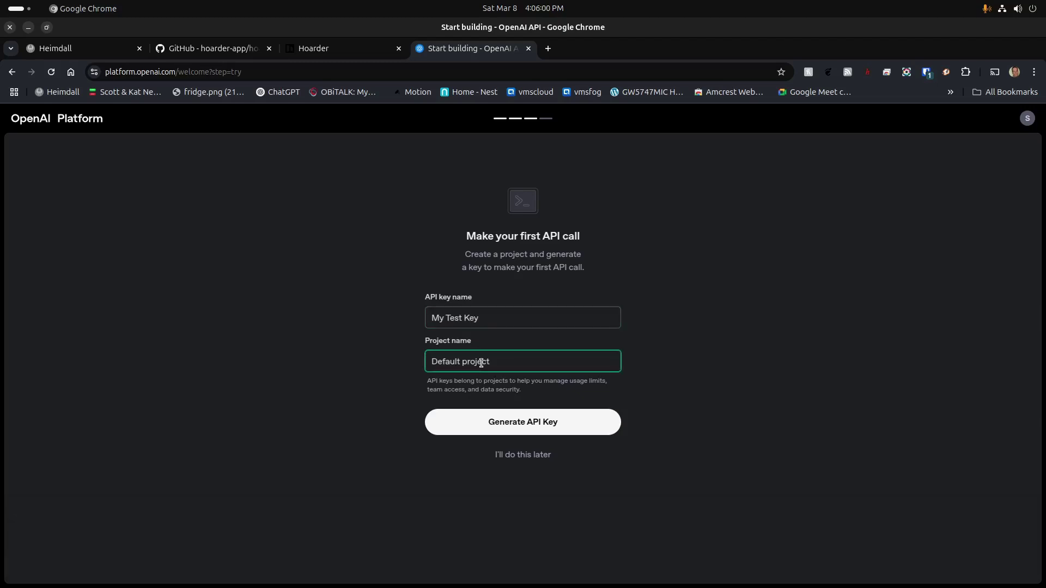
{"action": "type", "text": "Test"}
{"action": "key", "text": "BackSpace"}
{"action": "key", "text": "BackSpace"}
{"action": "key", "text": "BackSpace"}
{"action": "key", "text": "BackSpace"}
{"action": "left_click", "coordinate": [539, 423]}
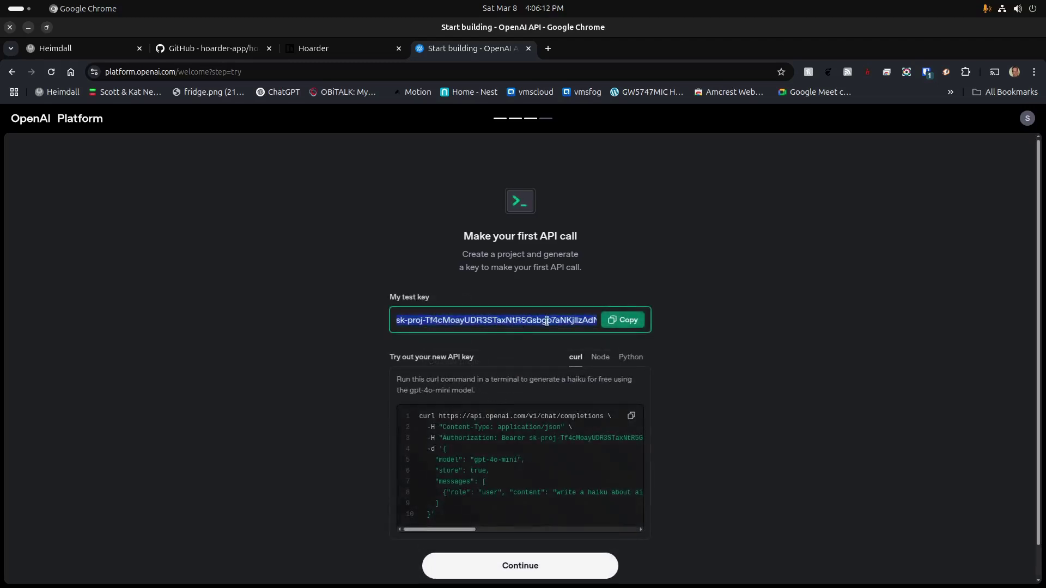
{"action": "left_click", "coordinate": [622, 320]}
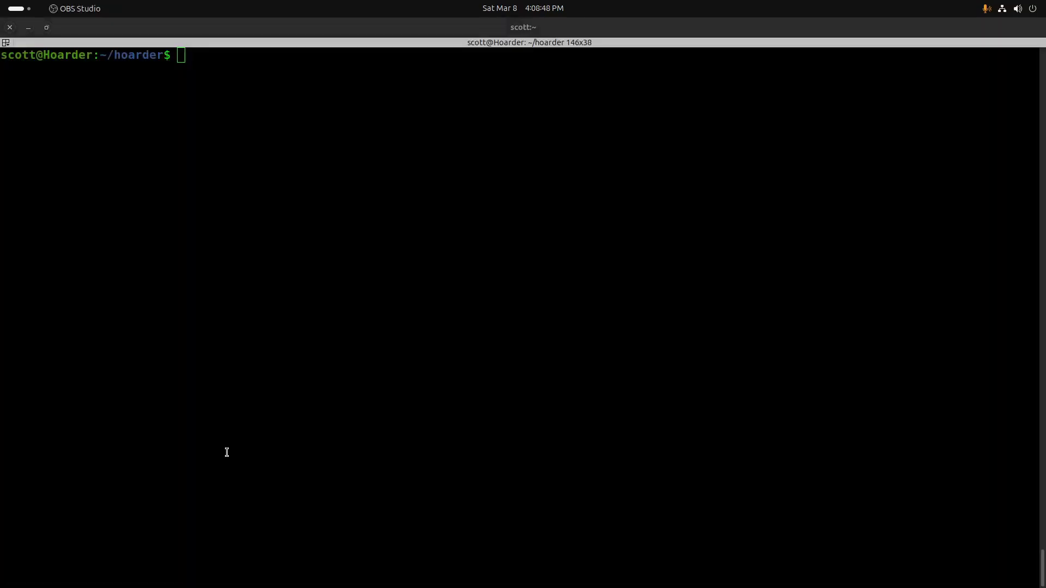
{"action": "left_click", "coordinate": [227, 452]}
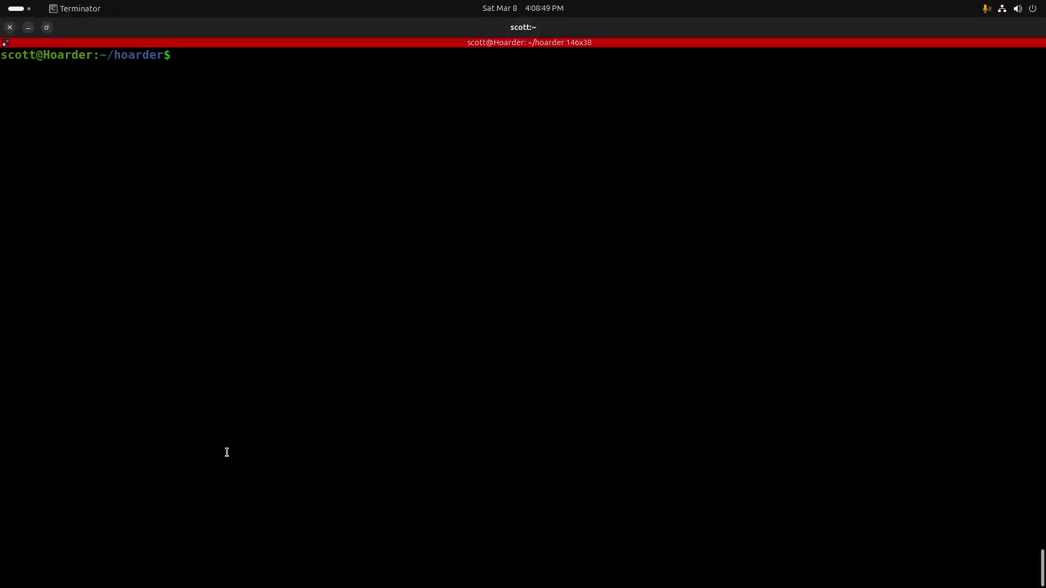
Reopen .env in nano and append the OPENAI_API_KEY line and a new NEXTAUTH_SECRET line
{"action": "type", "text": "nano .env"}
{"action": "key", "text": "Return"}
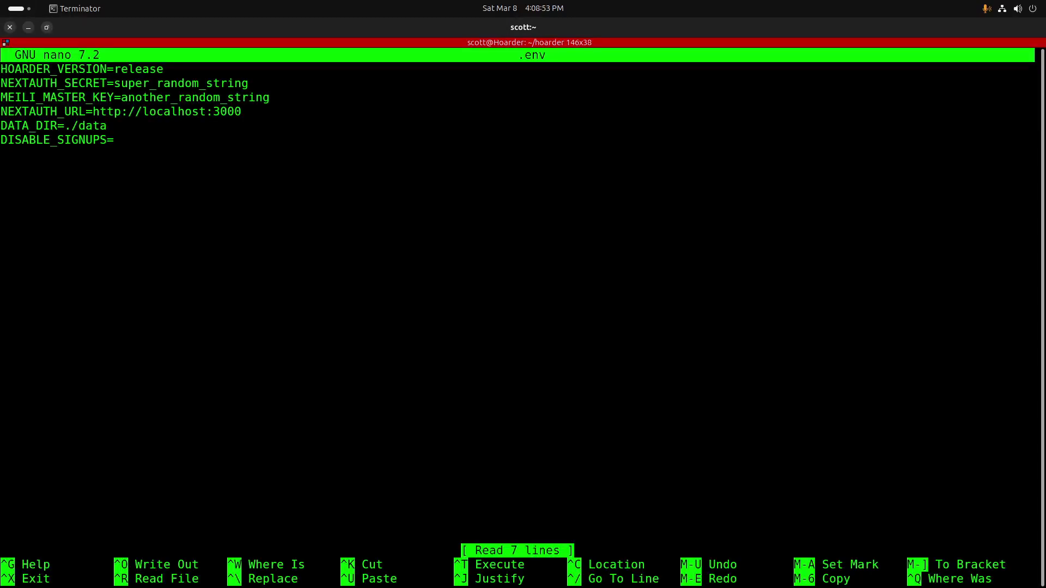
{"action": "key", "text": "Down"}
{"action": "key", "text": "Down"}
{"action": "key", "text": "Down"}
{"action": "key", "text": "Down"}
{"action": "key", "text": "Down"}
{"action": "key", "text": "Down"}
{"action": "key", "text": "ctrl+shift+v"}
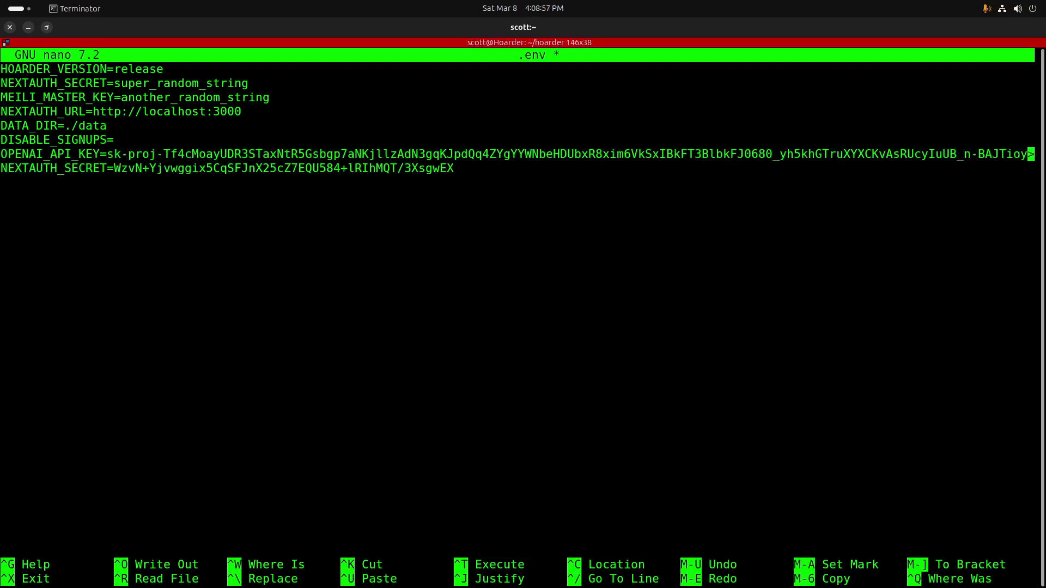
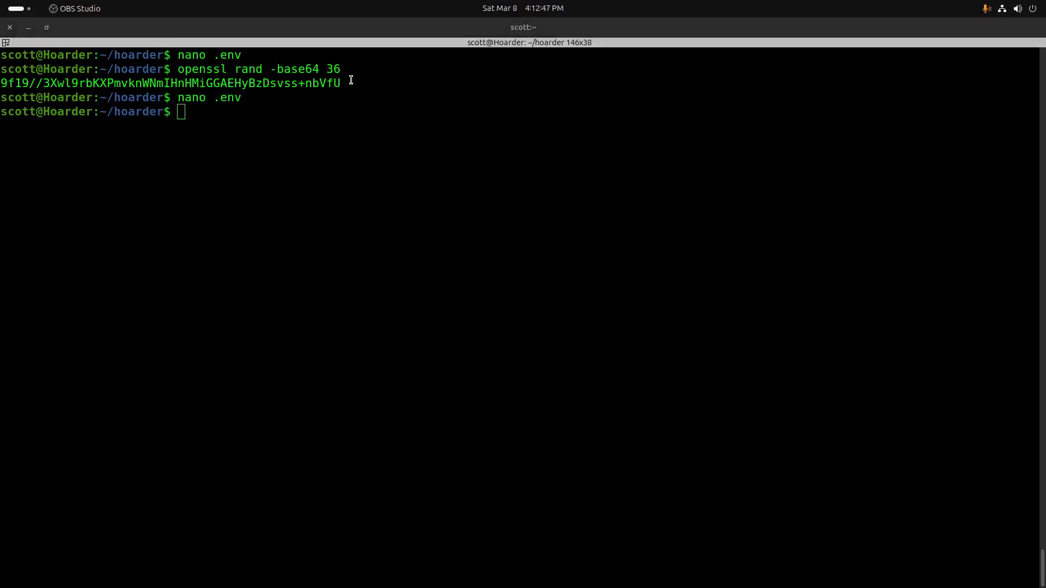
{"action": "double_click", "coordinate": [43, 83]}
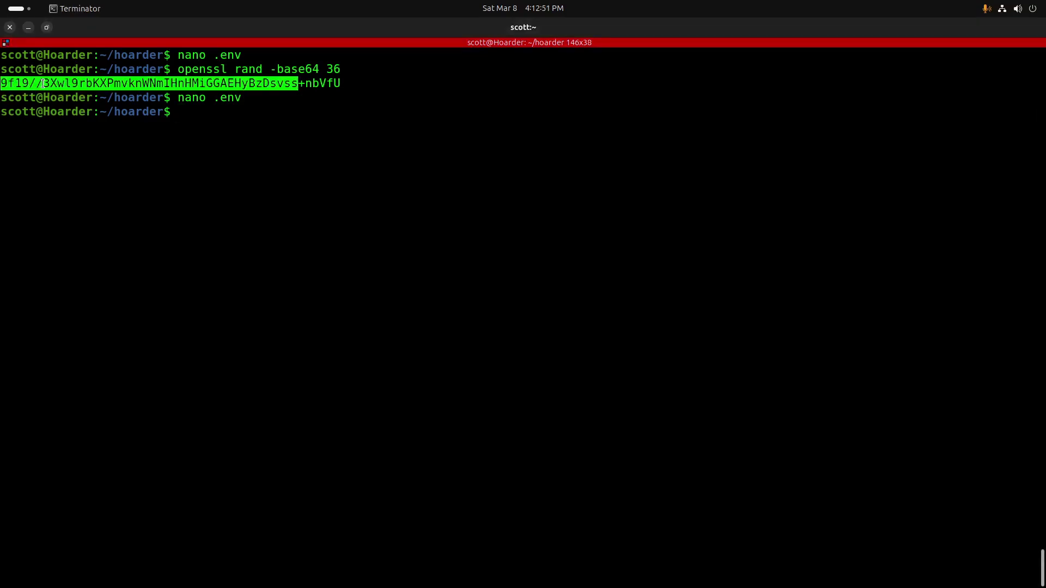
{"action": "left_click", "coordinate": [42, 84]}
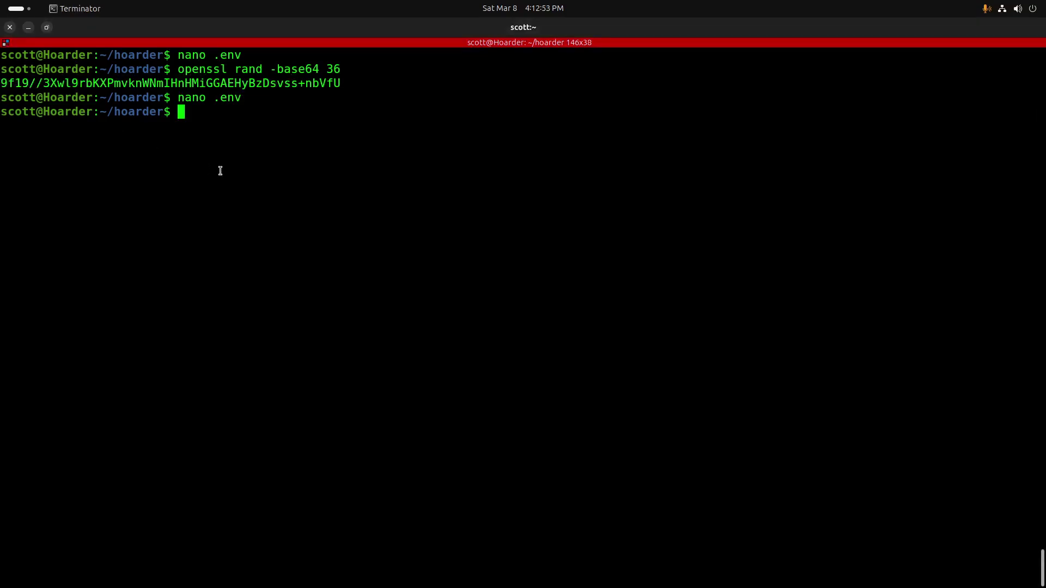
{"action": "key", "text": "Up"}
{"action": "key", "text": "Return"}
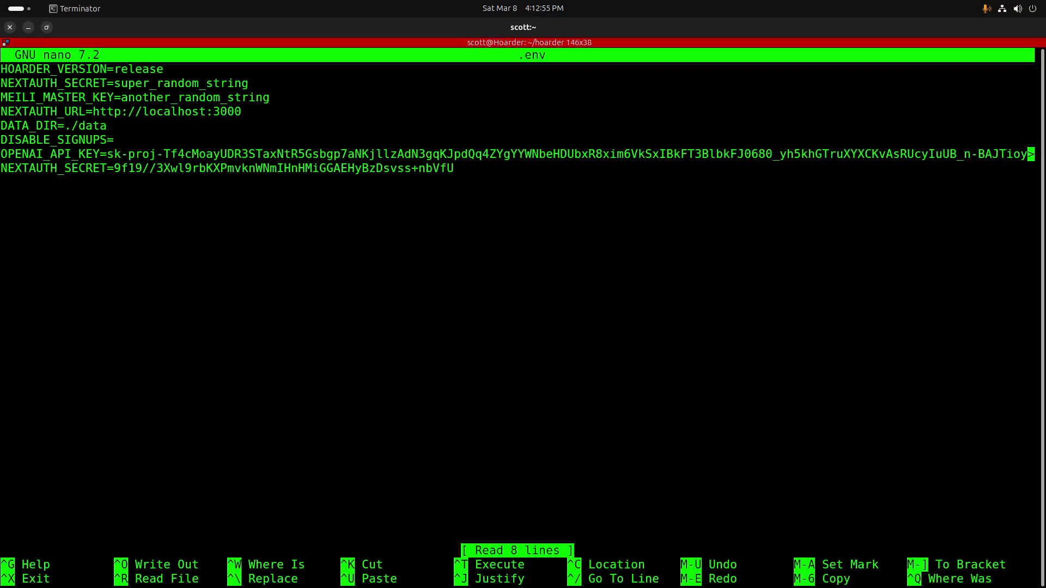
{"action": "key", "text": "Down"}
{"action": "key", "text": "Down"}
{"action": "key", "text": "Down"}
{"action": "key", "text": "Down"}
{"action": "key", "text": "Down"}
{"action": "key", "text": "Down"}
{"action": "key", "text": "Down"}
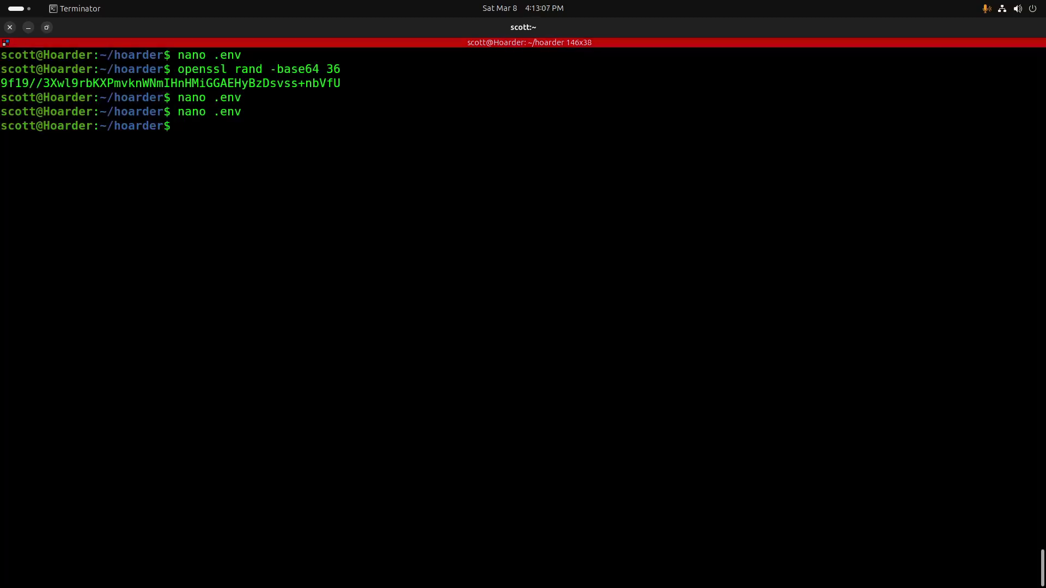
Generate a fresh random string with openssl rand -base64 36 and copy it
{"action": "left_click", "coordinate": [106, 448]}
{"action": "key", "text": "Up"}
{"action": "key", "text": "Up"}
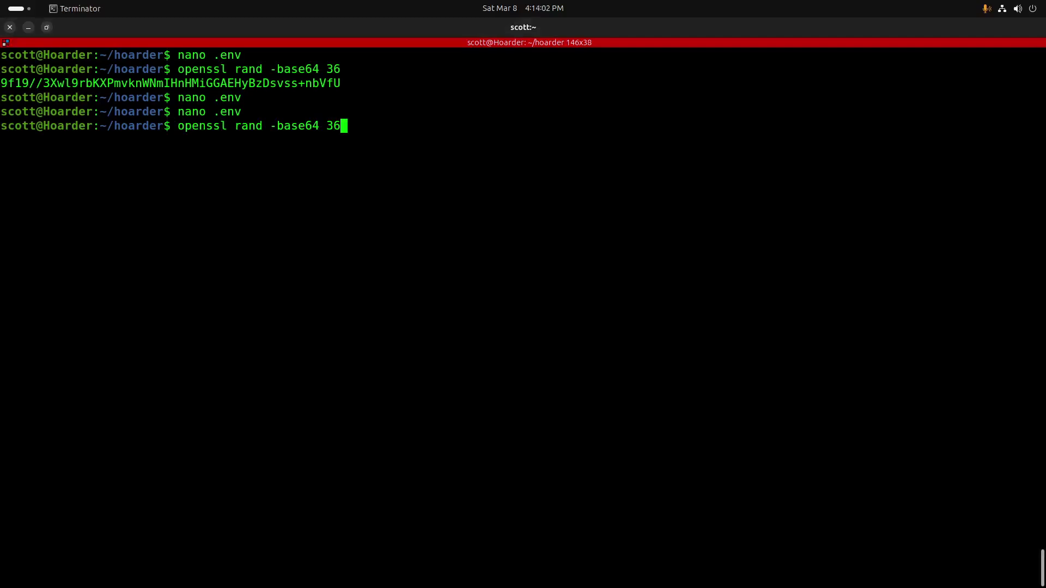
{"action": "key", "text": "Return"}
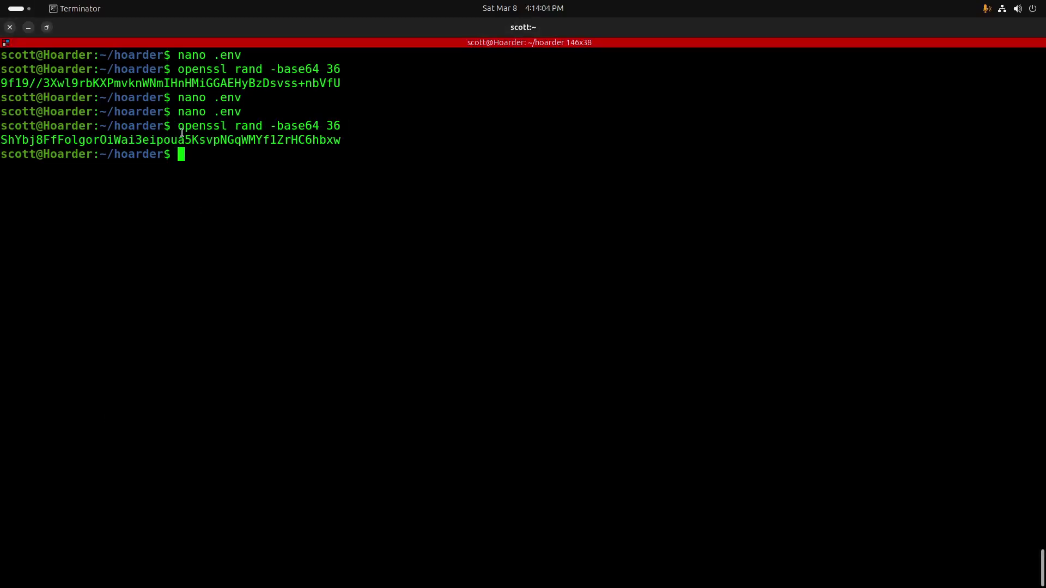
{"action": "double_click", "coordinate": [184, 142]}
{"action": "right_click", "coordinate": [184, 146]}
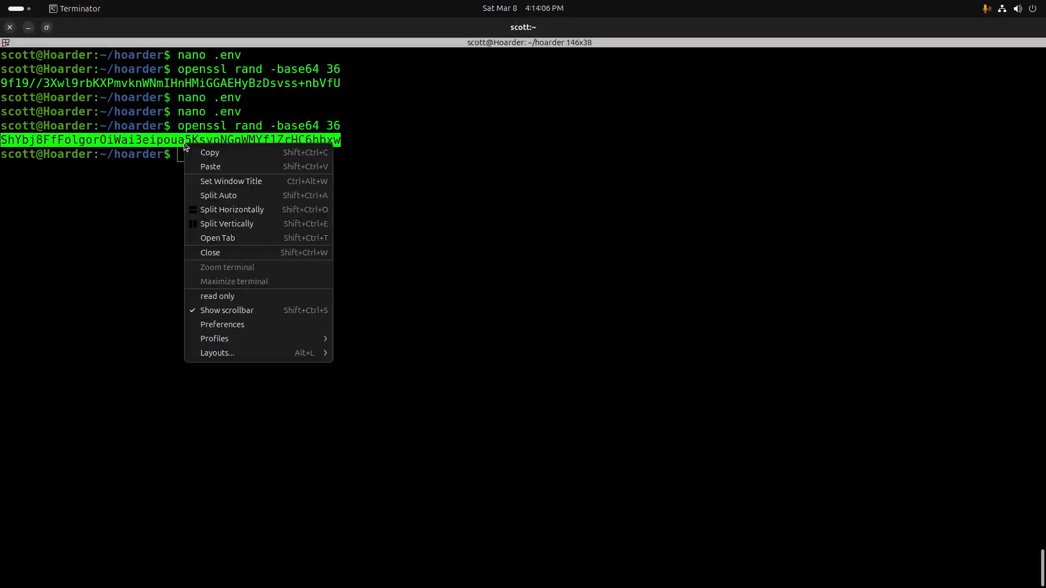
{"action": "left_click", "coordinate": [209, 153]}
Replace super_random_string after NEXTAUTH_SECRET= in .env with the copied string and save
{"action": "left_click", "coordinate": [250, 187]}
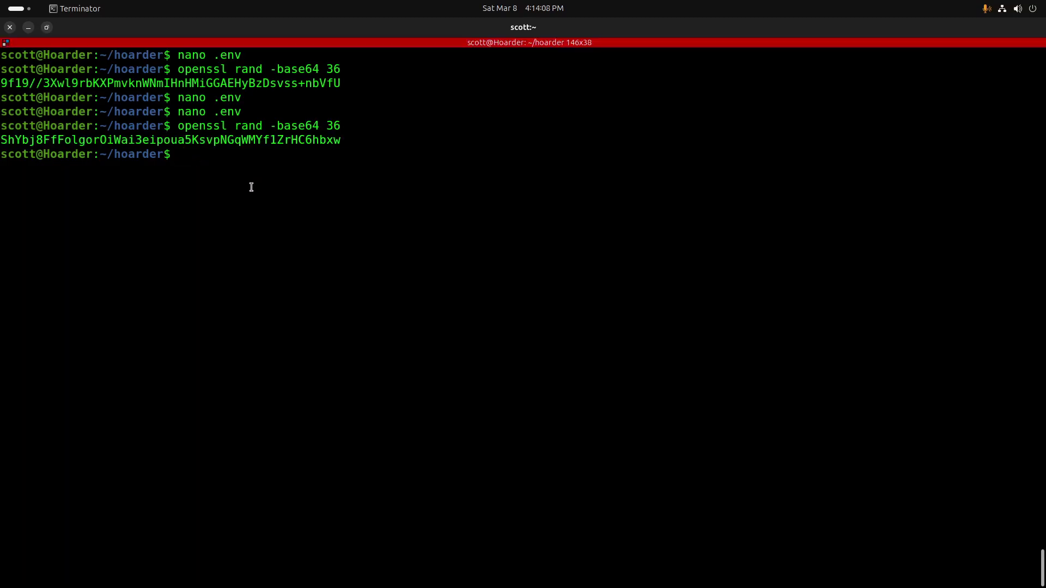
{"action": "key", "text": "Up"}
{"action": "key", "text": "Up"}
{"action": "key", "text": "Return"}
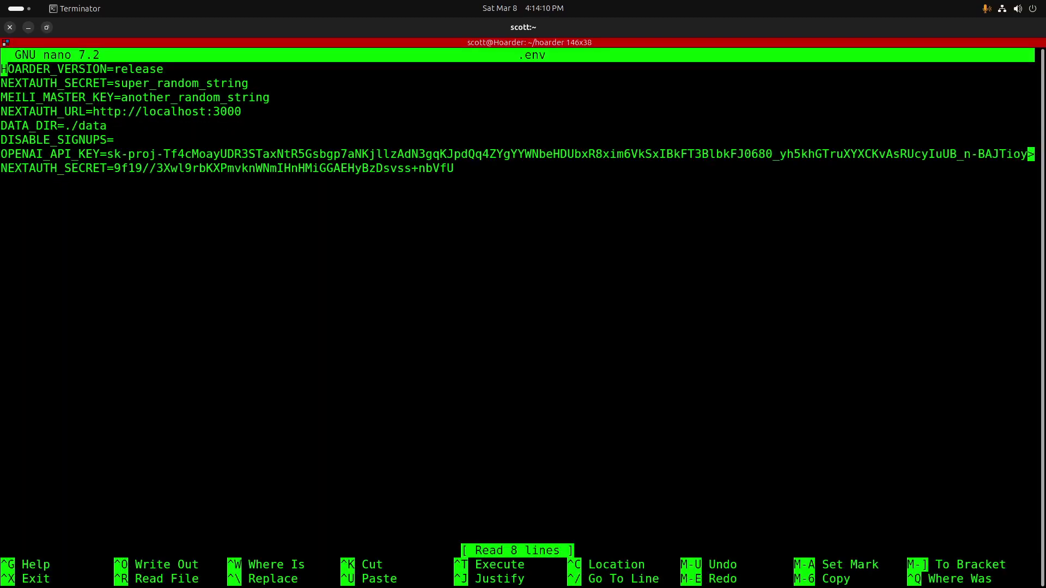
{"action": "key", "text": "Down"}
{"action": "key", "text": "Down"}
{"action": "key", "text": "Left"}
{"action": "key", "text": "BackSpace"}
{"action": "key", "text": "BackSpace"}
{"action": "key", "text": "BackSpace"}
{"action": "key", "text": "BackSpace"}
{"action": "key", "text": "BackSpace"}
{"action": "key", "text": "BackSpace"}
{"action": "key", "text": "BackSpace"}
{"action": "key", "text": "BackSpace"}
{"action": "key", "text": "BackSpace"}
{"action": "key", "text": "BackSpace"}
{"action": "key", "text": "BackSpace"}
{"action": "key", "text": "BackSpace"}
{"action": "key", "text": "BackSpace"}
{"action": "key", "text": "BackSpace"}
{"action": "key", "text": "BackSpace"}
{"action": "key", "text": "BackSpace"}
{"action": "key", "text": "BackSpace"}
{"action": "key", "text": "BackSpace"}
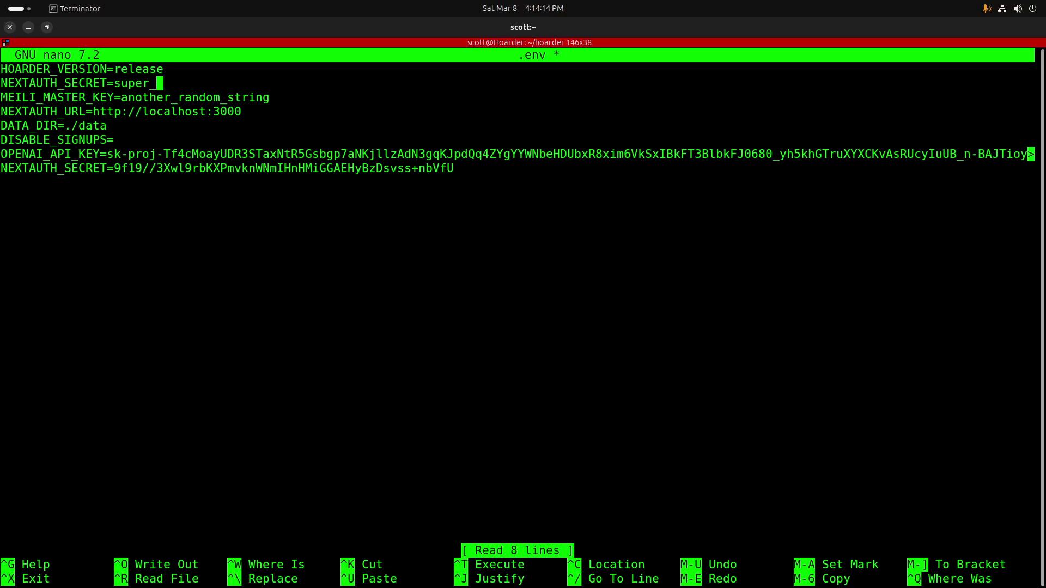
{"action": "key", "text": "BackSpace"}
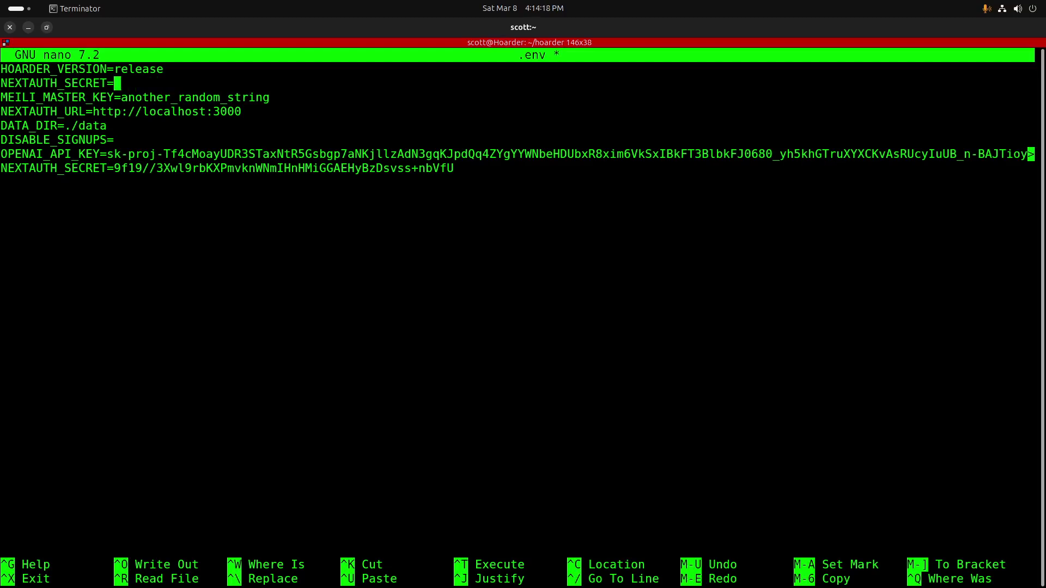
{"action": "key", "text": "ctrl+shift+v"}
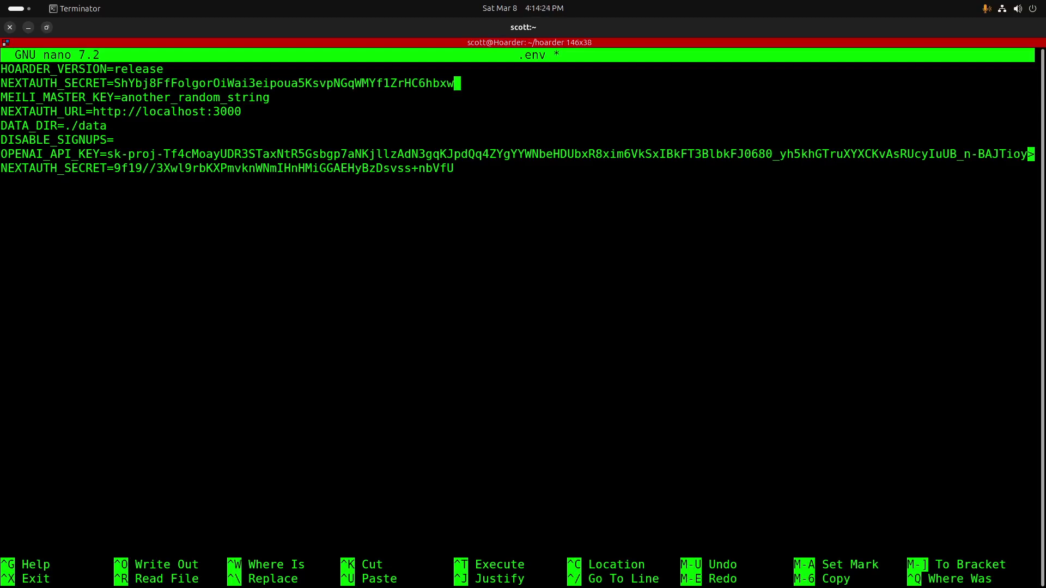
{"action": "key", "text": "ctrl+x"}
{"action": "key", "text": "y"}
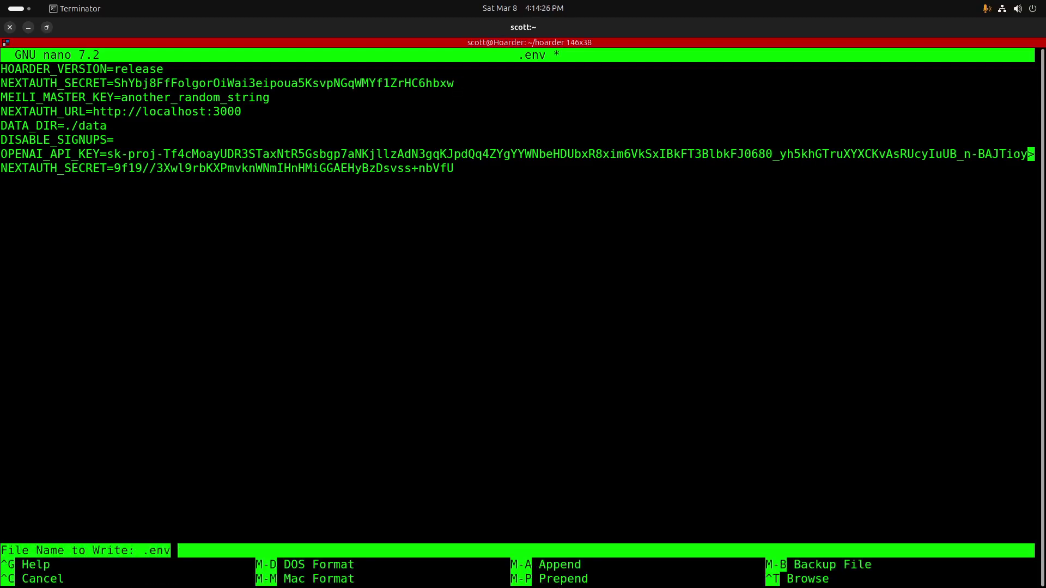
{"action": "key", "text": "Return"}
{"action": "key", "text": "Up"}
{"action": "key", "text": "Up"}
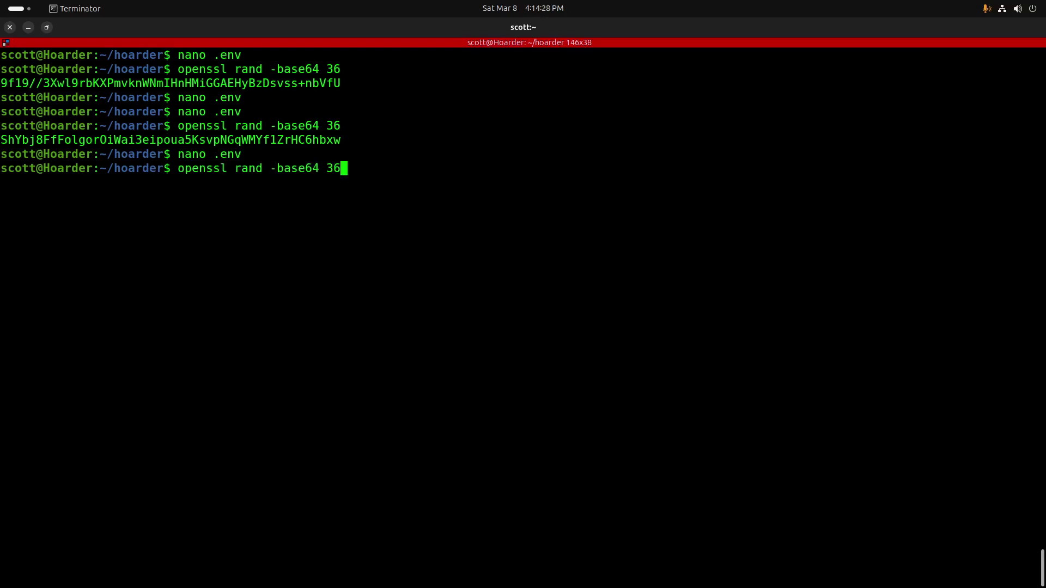
Generate another random base64 key with openssl and copy it
{"action": "key", "text": "Return"}
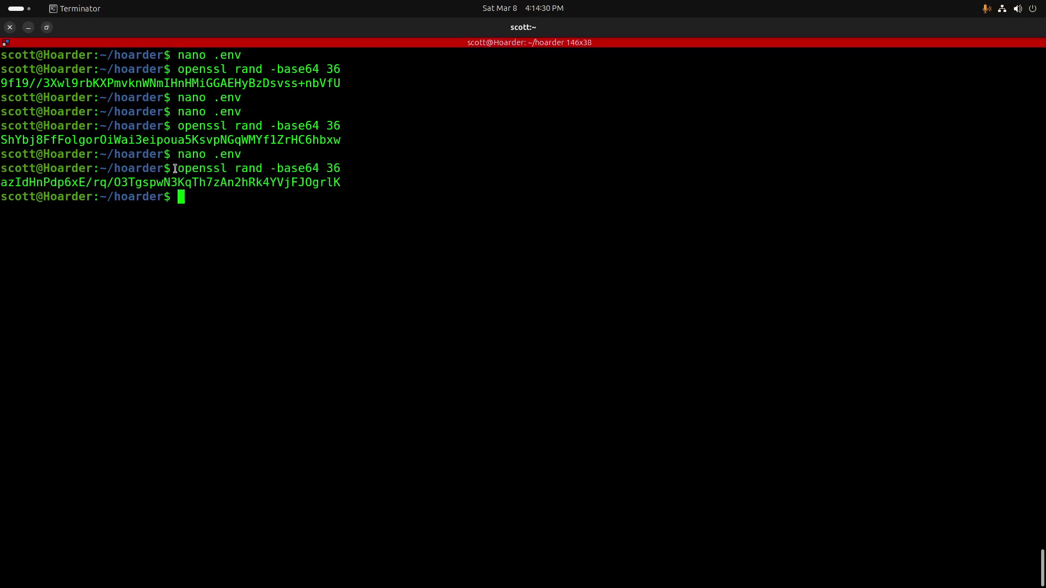
{"action": "double_click", "coordinate": [193, 182]}
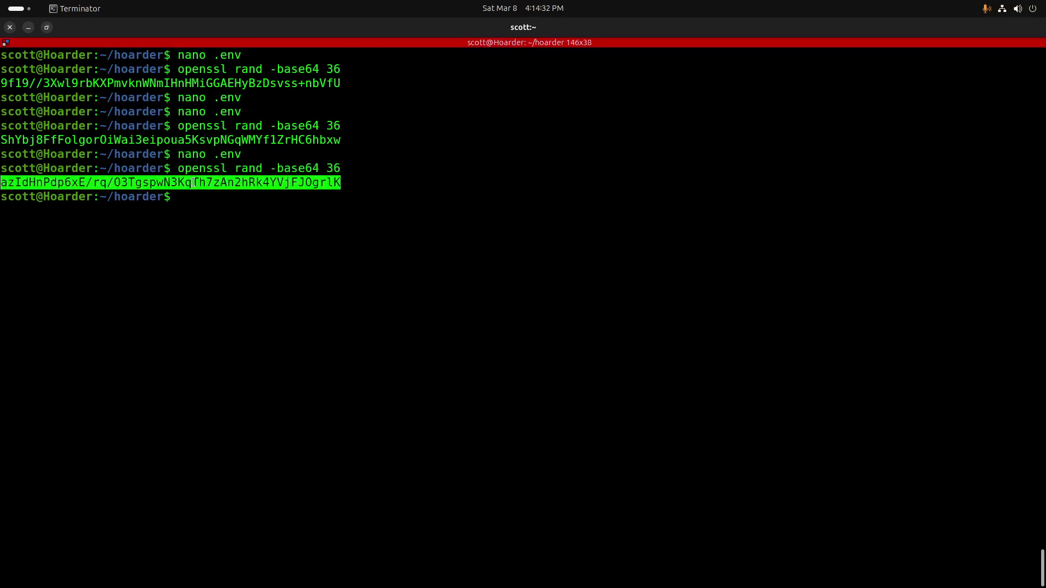
{"action": "right_click", "coordinate": [195, 185]}
{"action": "left_click", "coordinate": [218, 193]}
Replace another_random_string after MEILI_MASTER_KEY= in .env with the new key and save
{"action": "key", "text": "Up"}
{"action": "key", "text": "Up"}
{"action": "key", "text": "Return"}
{"action": "key", "text": "Down"}
{"action": "key", "text": "Down"}
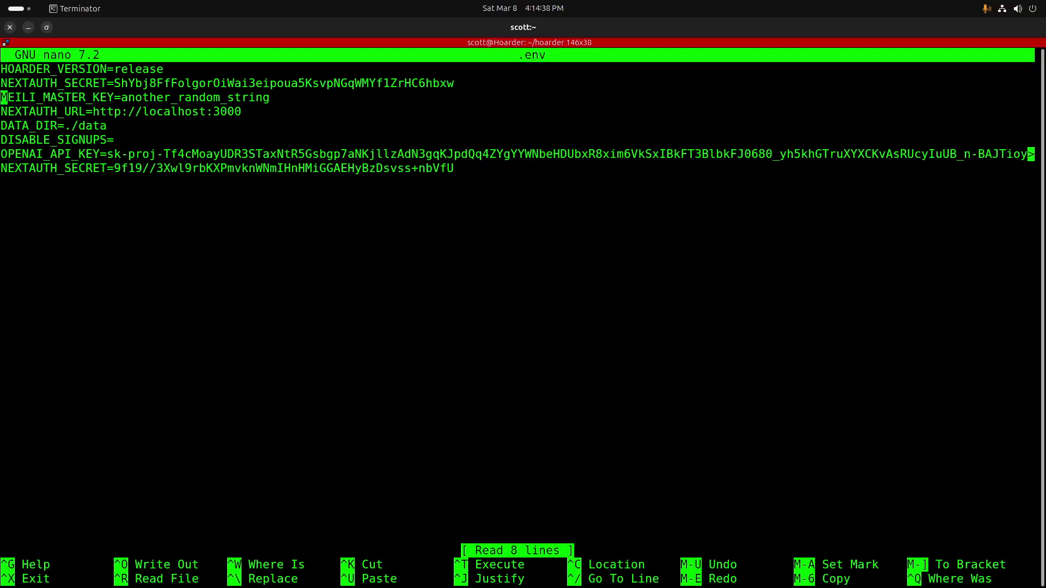
{"action": "key", "text": "Down"}
{"action": "key", "text": "Left"}
{"action": "key", "text": "BackSpace"}
{"action": "key", "text": "BackSpace"}
{"action": "key", "text": "BackSpace"}
{"action": "key", "text": "BackSpace"}
{"action": "key", "text": "BackSpace"}
{"action": "key", "text": "BackSpace"}
{"action": "key", "text": "BackSpace"}
{"action": "key", "text": "BackSpace"}
{"action": "key", "text": "BackSpace"}
{"action": "key", "text": "BackSpace"}
{"action": "key", "text": "BackSpace"}
{"action": "key", "text": "BackSpace"}
{"action": "key", "text": "BackSpace"}
{"action": "key", "text": "BackSpace"}
{"action": "key", "text": "BackSpace"}
{"action": "key", "text": "BackSpace"}
{"action": "key", "text": "BackSpace"}
{"action": "key", "text": "BackSpace"}
{"action": "key", "text": "BackSpace"}
{"action": "key", "text": "BackSpace"}
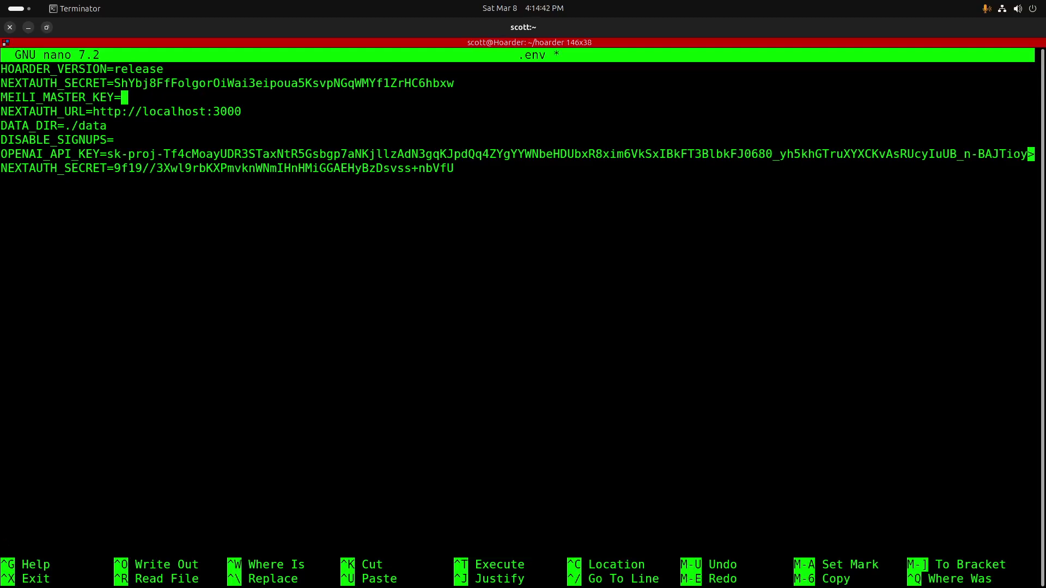
{"action": "key", "text": "ctrl+shift+v"}
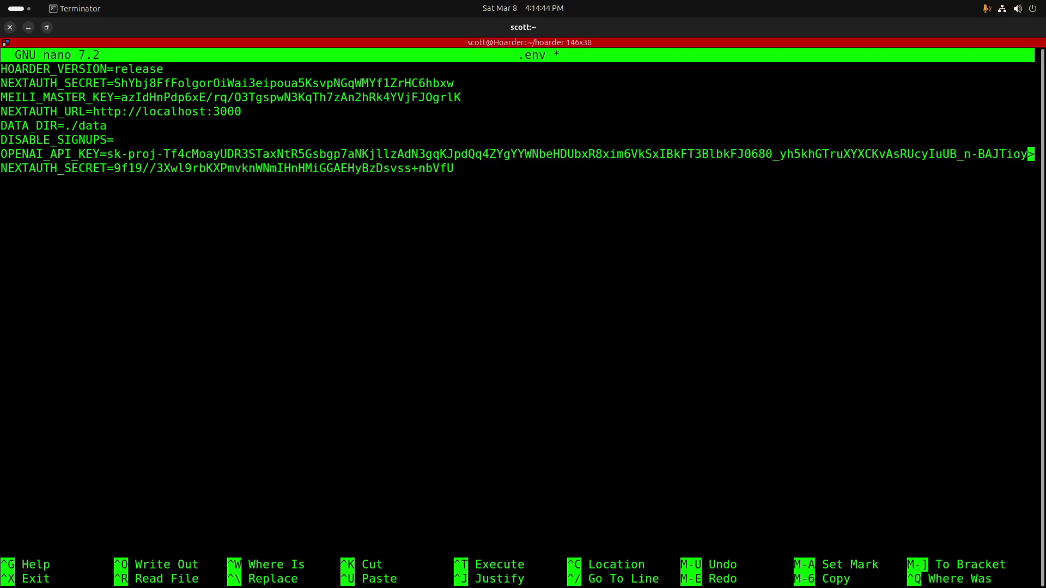
{"action": "key", "text": "ctrl+o"}
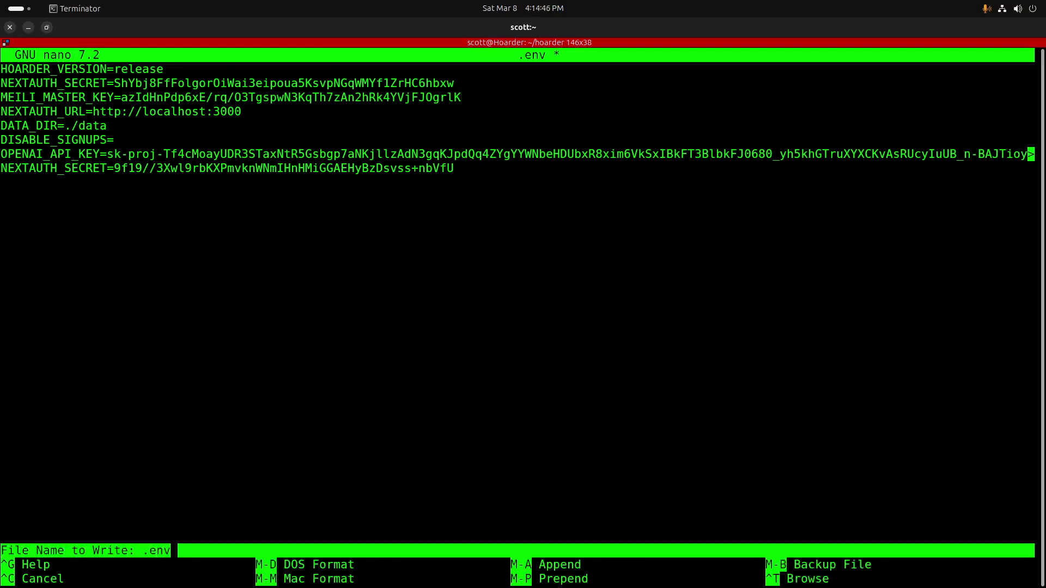
{"action": "key", "text": "Return"}
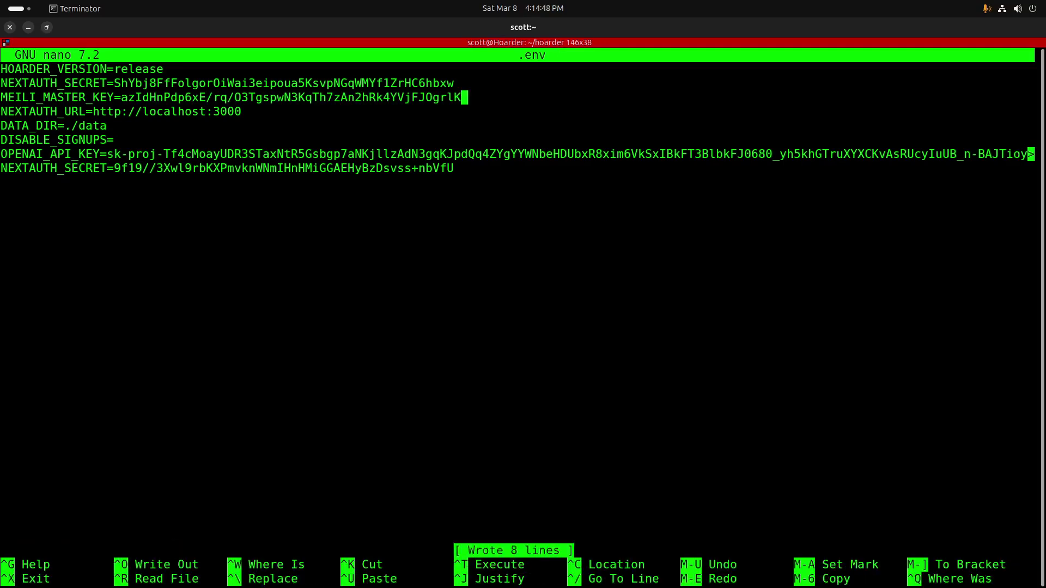
{"action": "key", "text": "ctrl+x"}
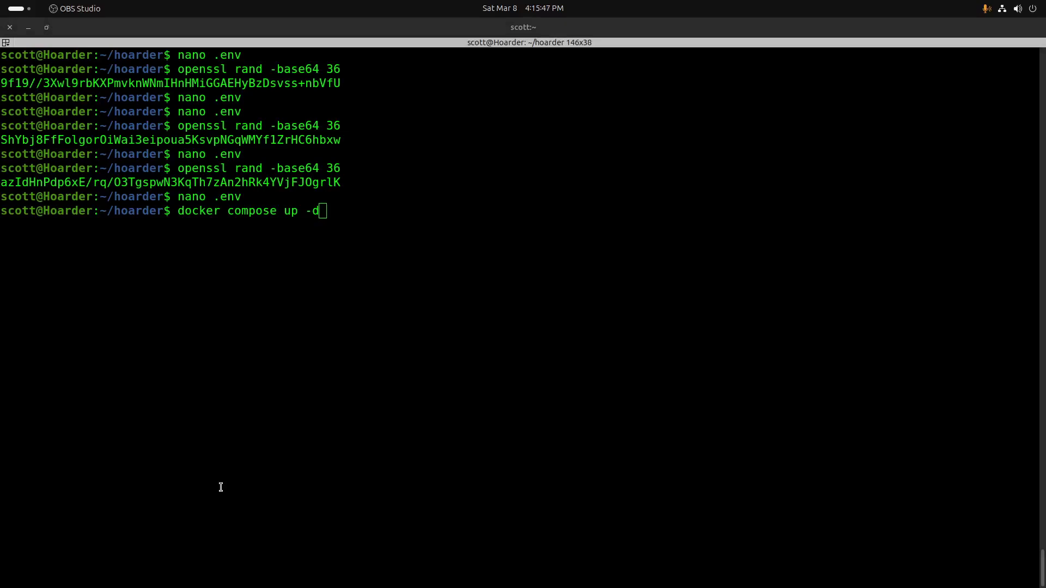
Run docker compose up -d, then confirm with docker ps that web, chrome and meilisearch containers run
{"action": "left_click", "coordinate": [221, 487]}
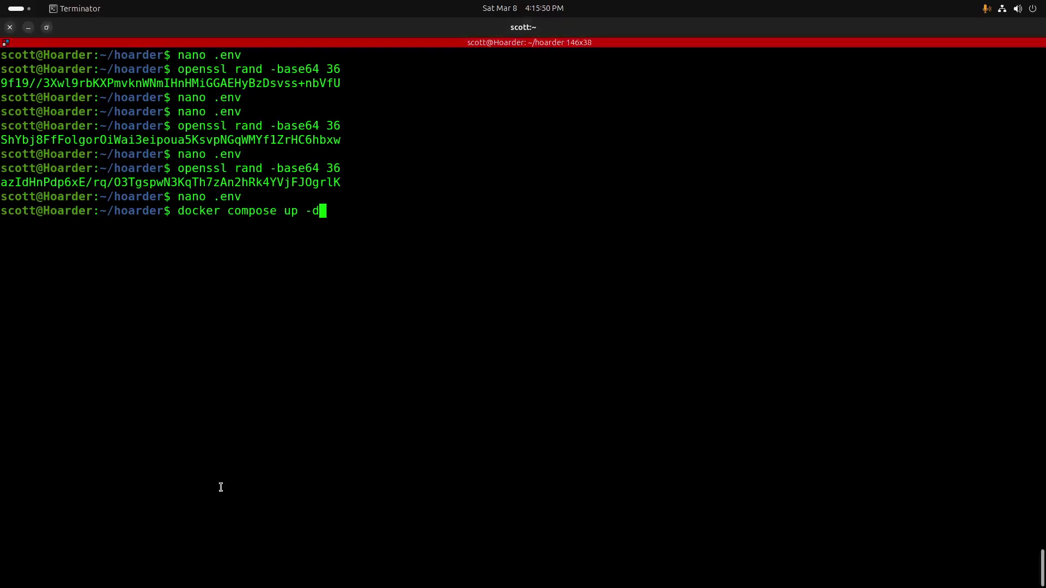
{"action": "key", "text": "ctrl+l"}
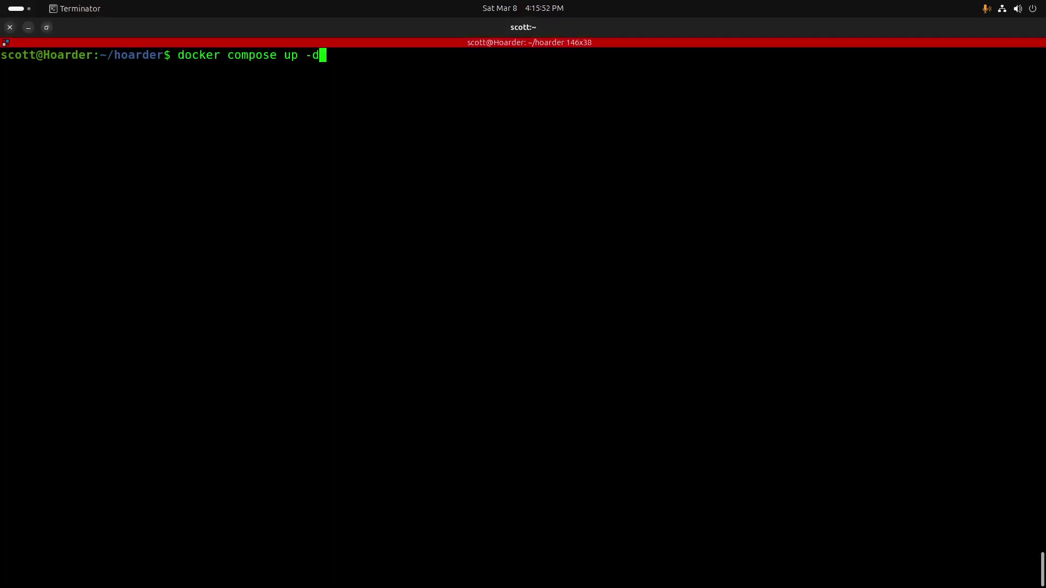
{"action": "key", "text": "Return"}
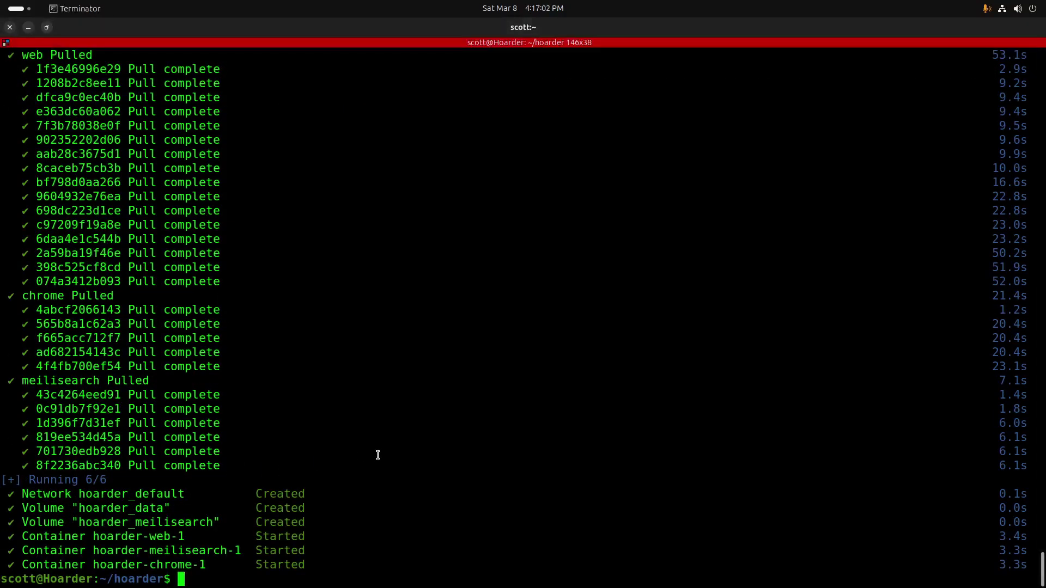
{"action": "key", "text": "ctrl+l"}
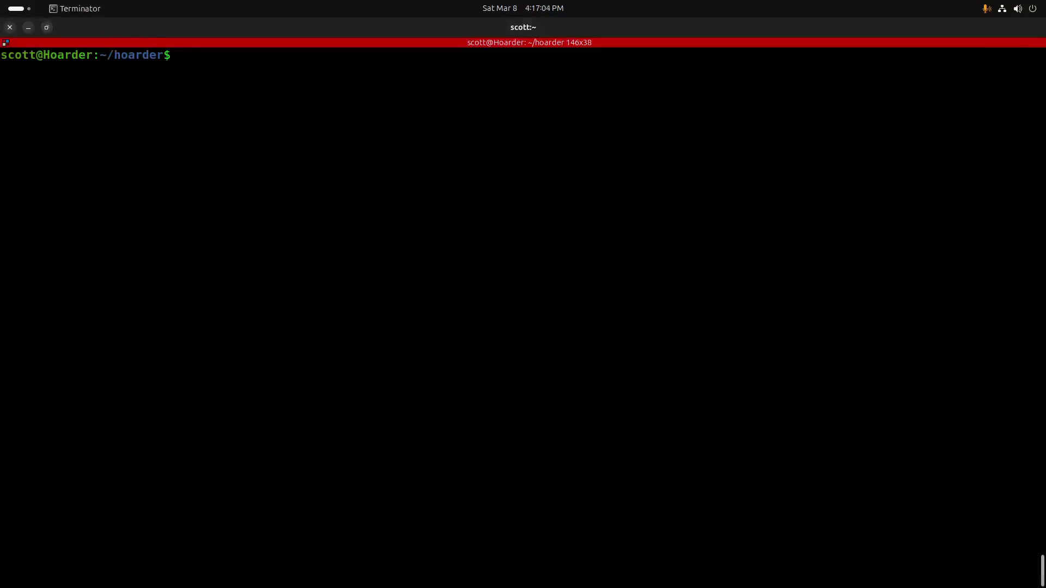
{"action": "type", "text": "docker ps"}
{"action": "key", "text": "Return"}
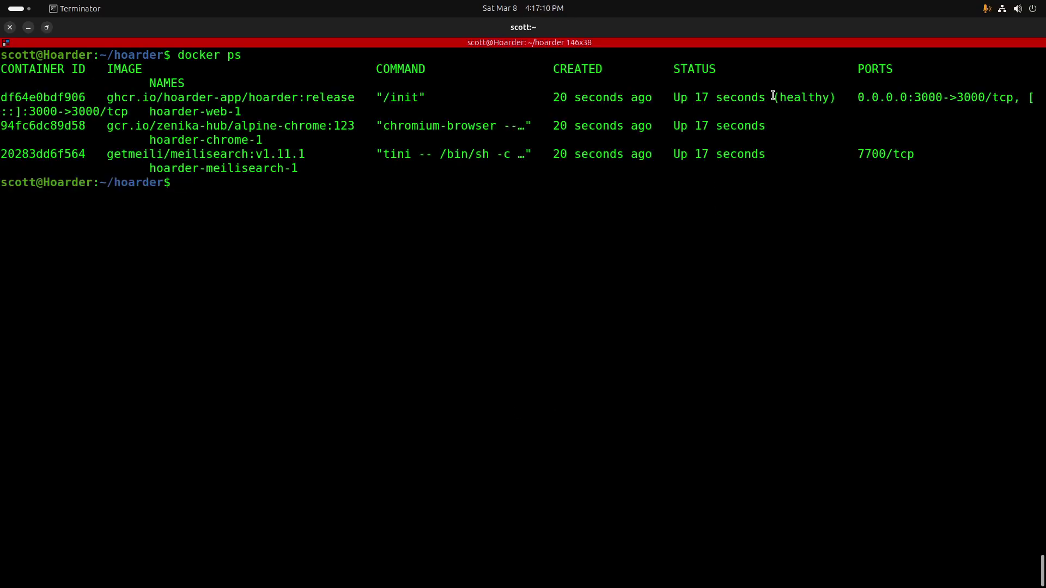
Run ifconfig and select eth0's inet address 172.16.1.200
{"action": "left_click_drag", "start_coordinate": [773, 96], "coordinate": [845, 96]}
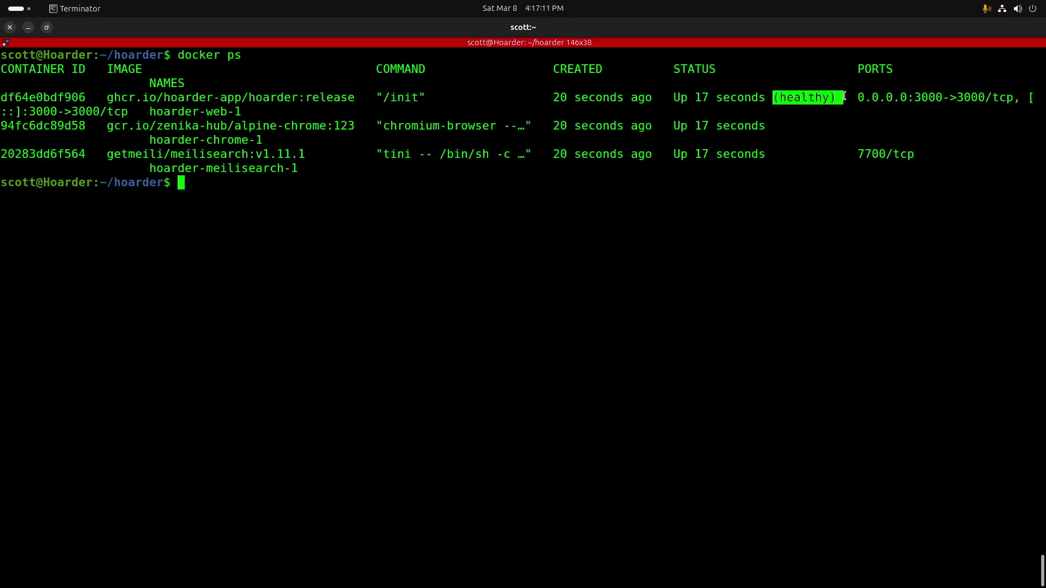
{"action": "left_click", "coordinate": [692, 178]}
{"action": "type", "text": "i"}
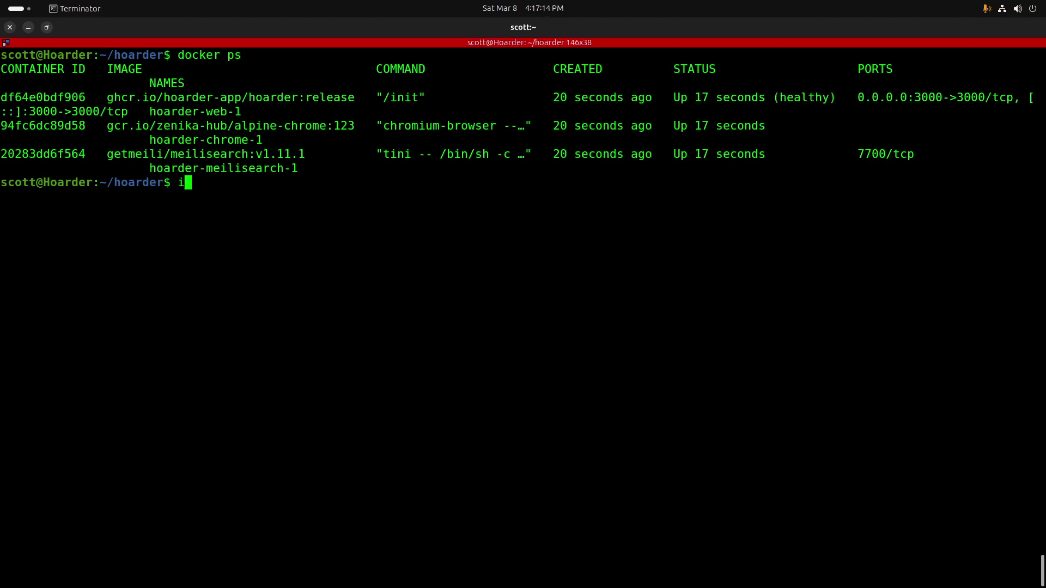
{"action": "type", "text": "fconfig"}
{"action": "key", "text": "Return"}
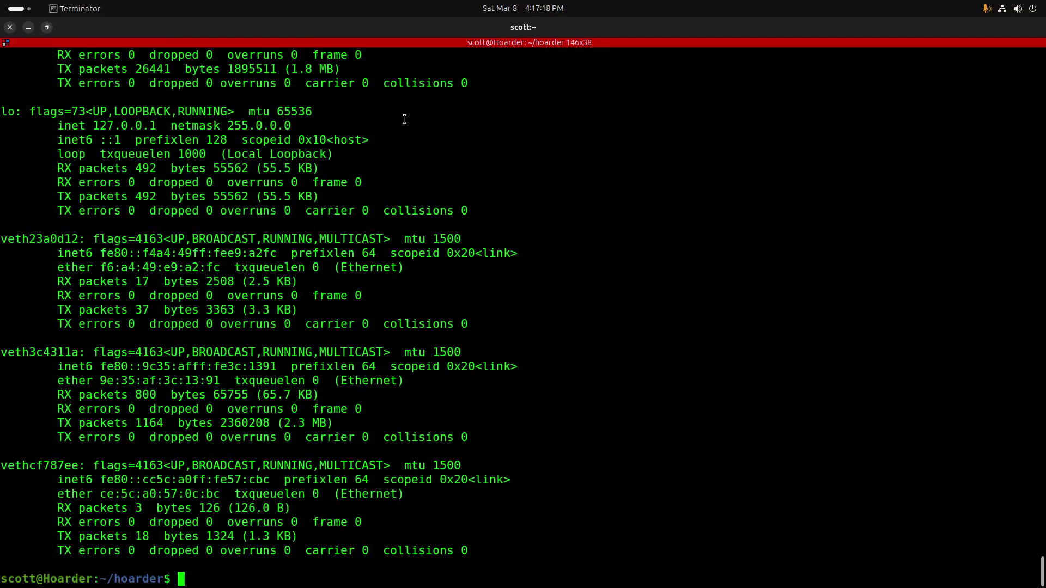
{"action": "scroll", "coordinate": [404, 119], "scroll_direction": "up", "scroll_amount": 5}
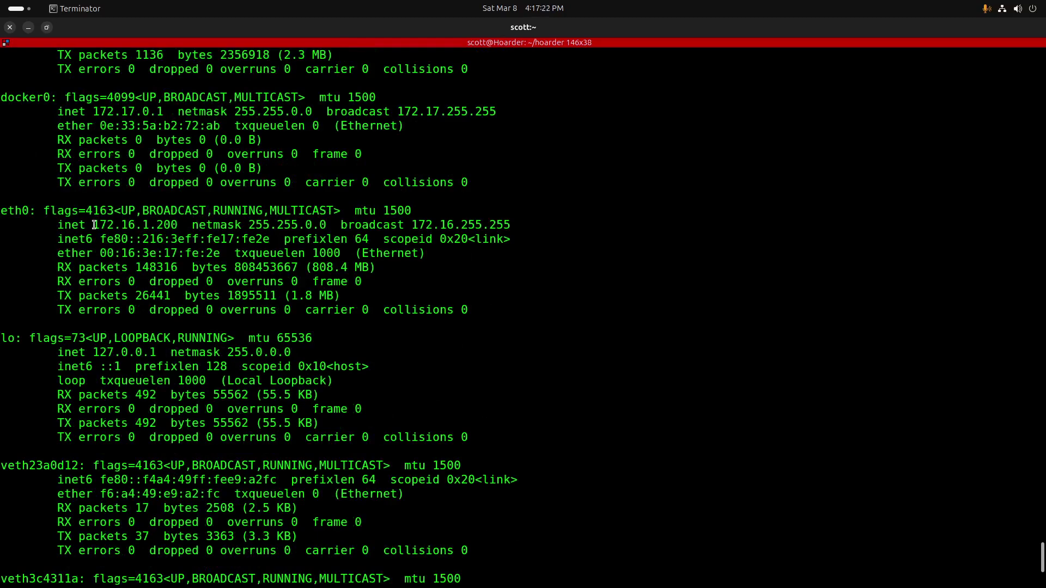
{"action": "left_click_drag", "start_coordinate": [94, 225], "coordinate": [176, 223]}
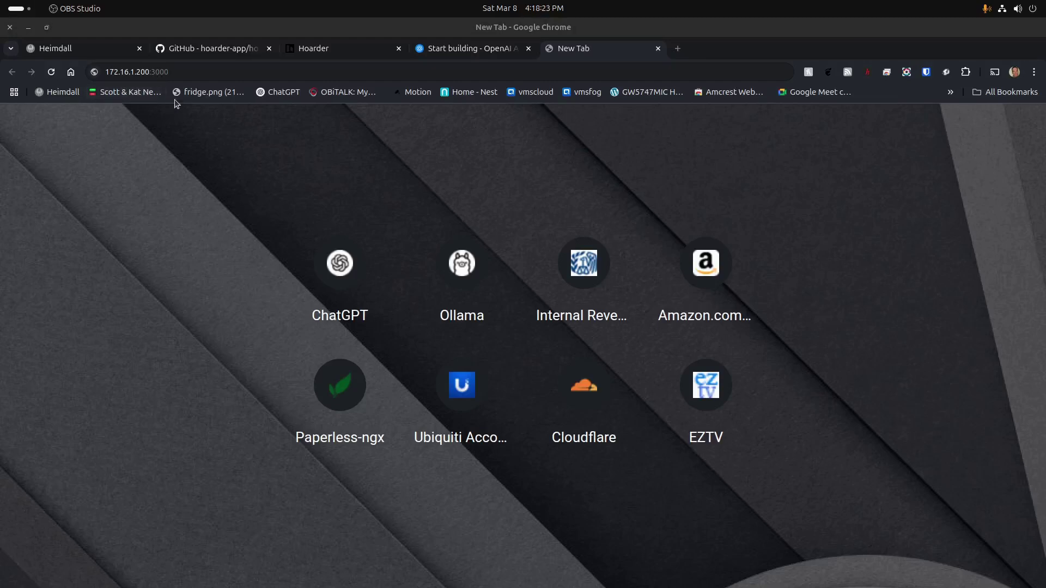
Load Hoarder at 172.16.1.200:3000 and switch to the Sign Up form
{"action": "left_click", "coordinate": [189, 72]}
{"action": "left_click", "coordinate": [189, 71]}
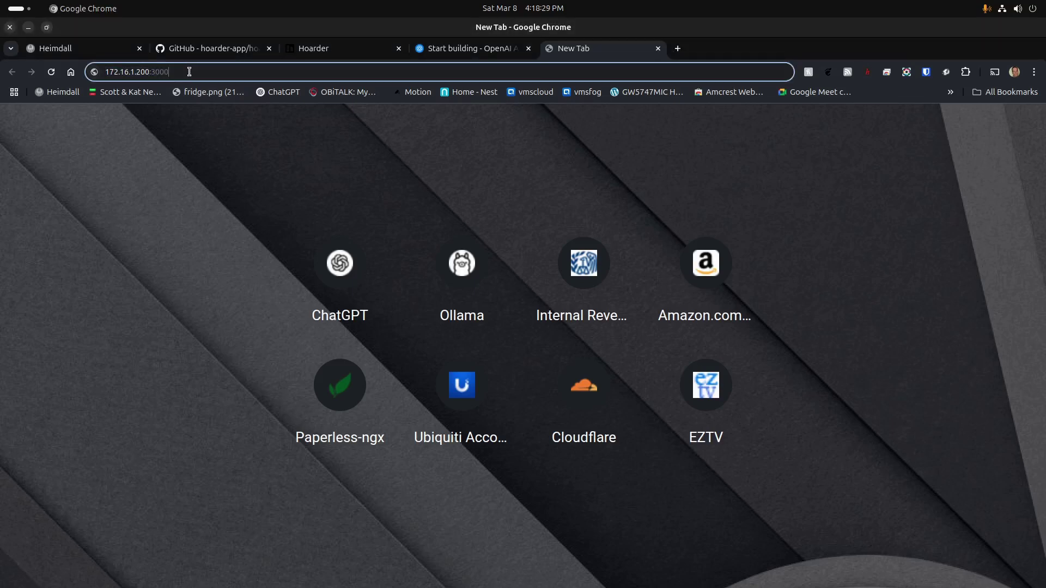
{"action": "key", "text": "Return"}
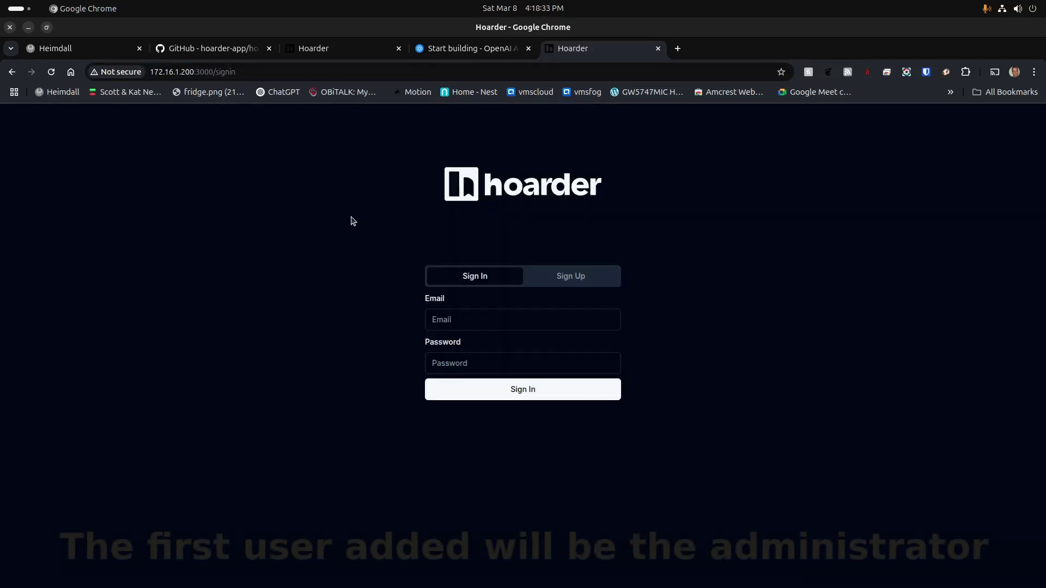
{"action": "left_click", "coordinate": [565, 279]}
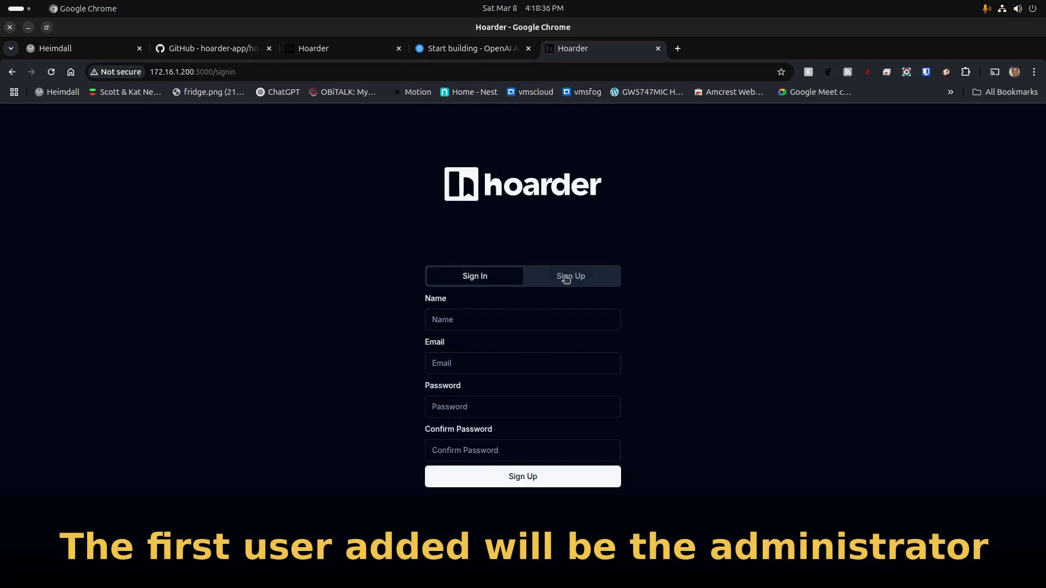
Fill in the account name, email, password and password confirmation, then submit Sign Up
{"action": "left_click", "coordinate": [459, 322]}
{"action": "type", "text": "Scott"}
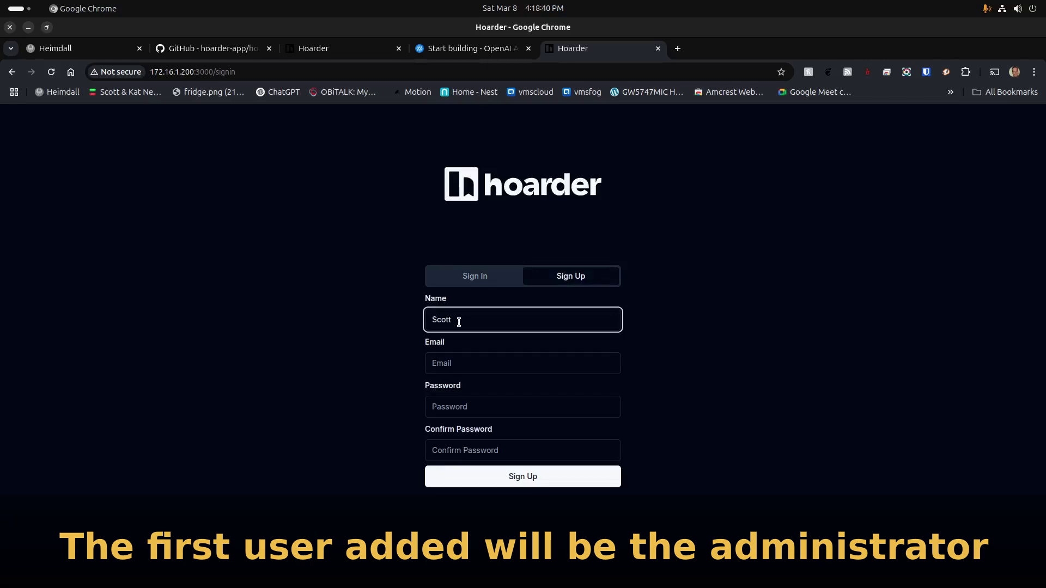
{"action": "key", "text": "Tab"}
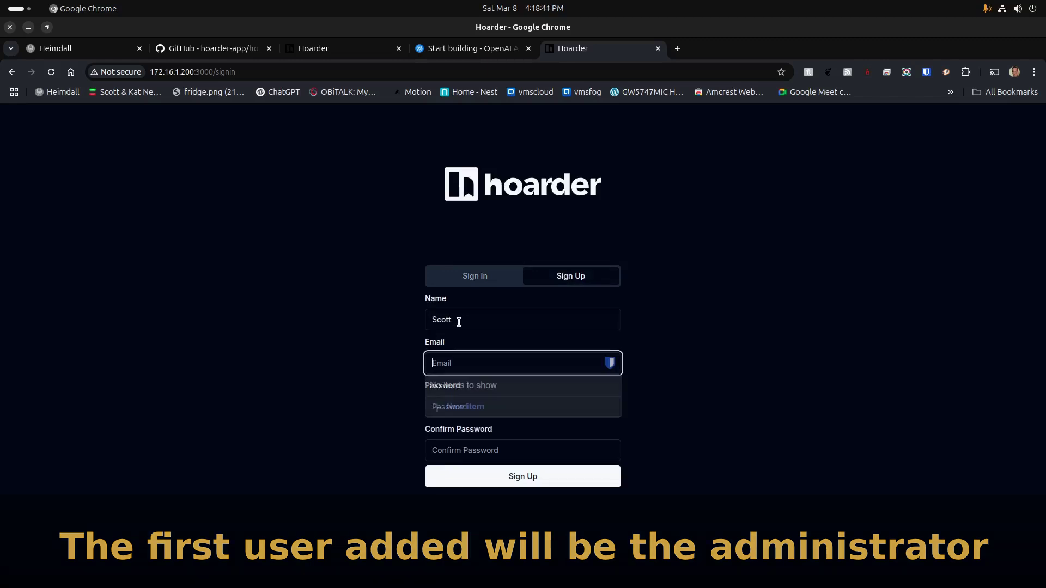
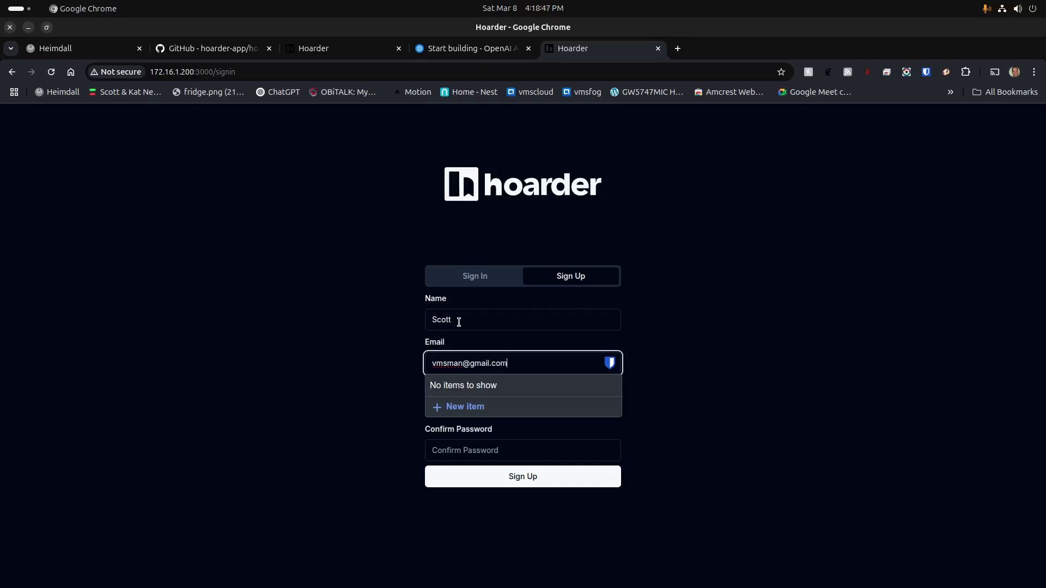
{"action": "key", "text": "Tab"}
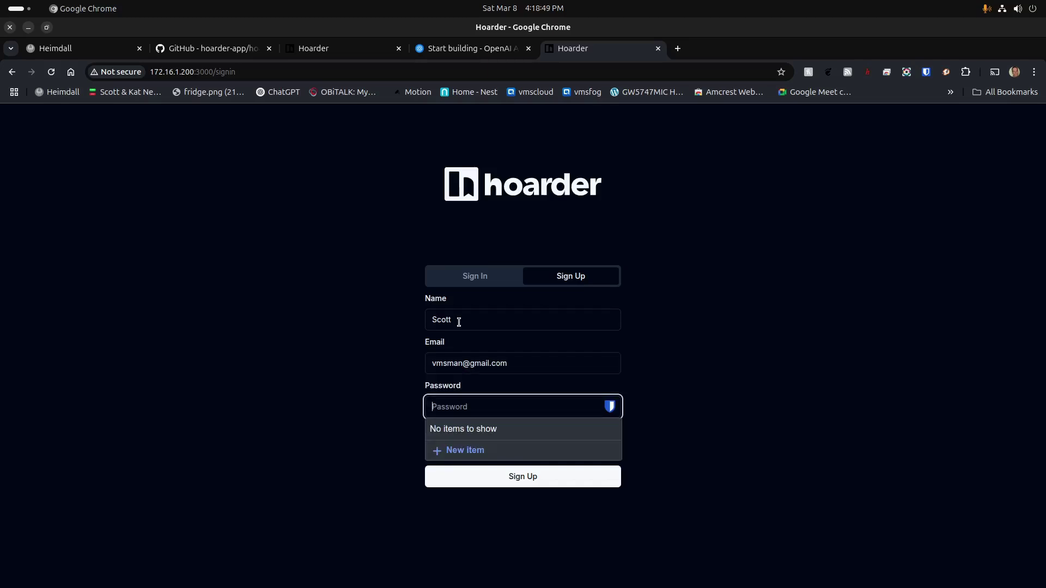
{"action": "type", "text": "•••"}
{"action": "left_click", "coordinate": [518, 484]}
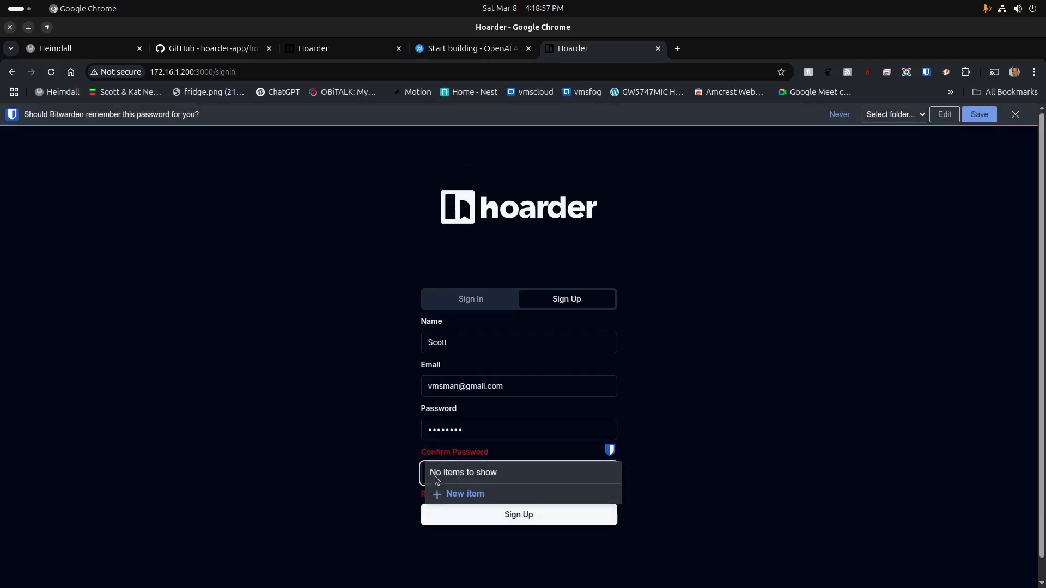
{"action": "left_click", "coordinate": [420, 474]}
{"action": "left_click", "coordinate": [445, 474]}
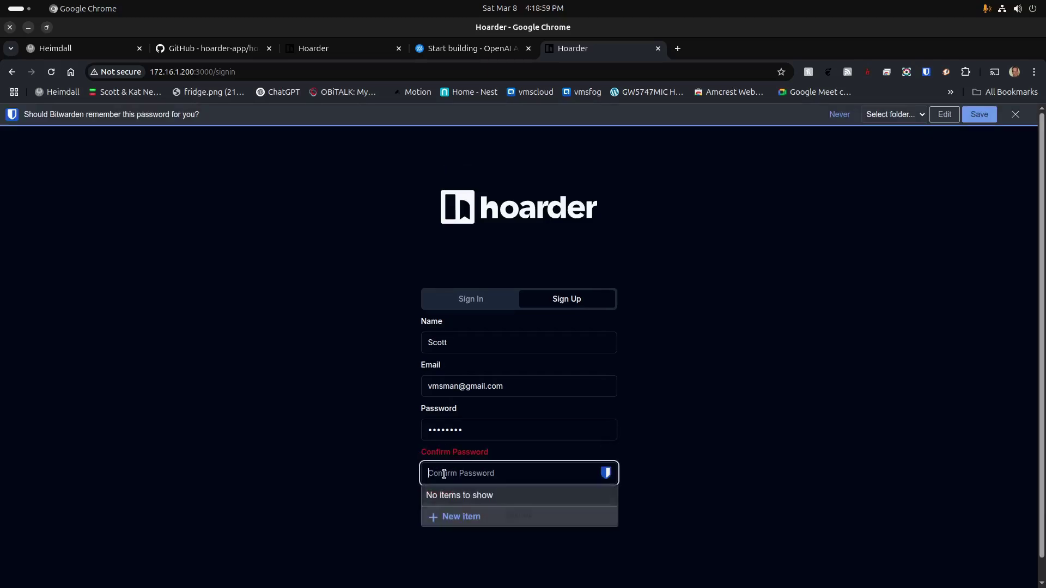
{"action": "type", "text": "passwo"}
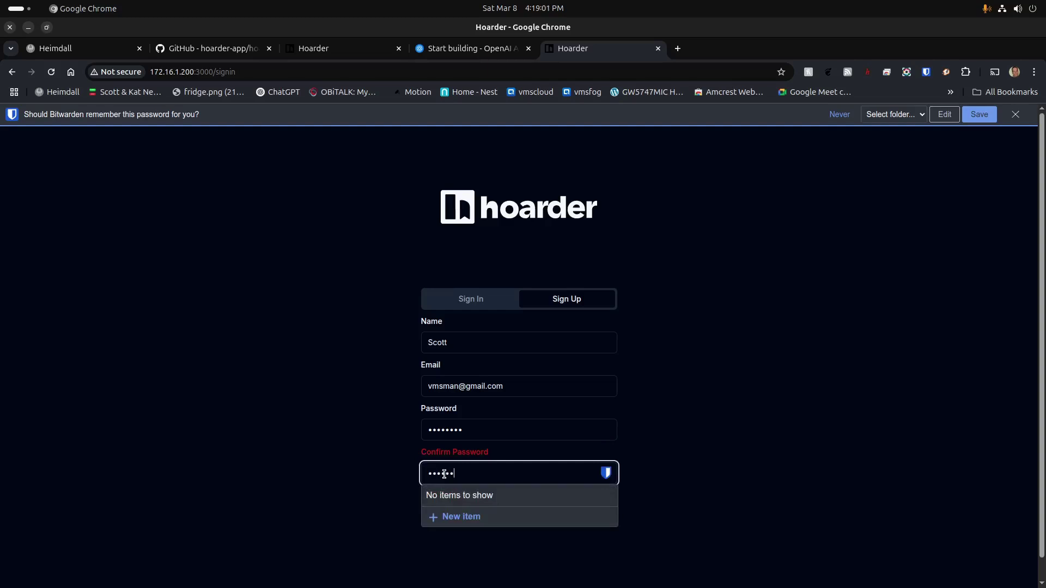
{"action": "type", "text": "rd"}
{"action": "left_click", "coordinate": [686, 502]}
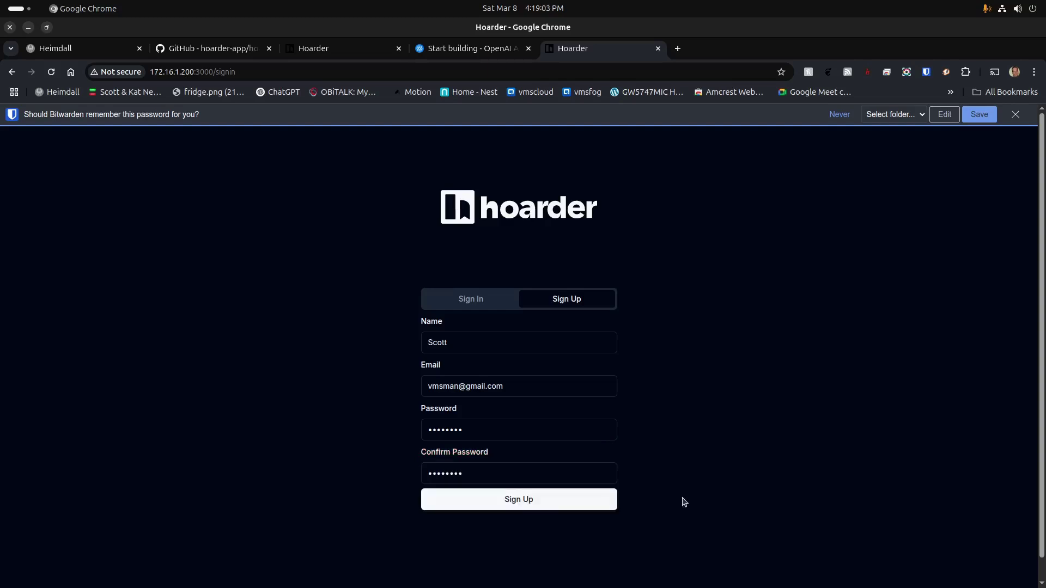
{"action": "left_click", "coordinate": [522, 506]}
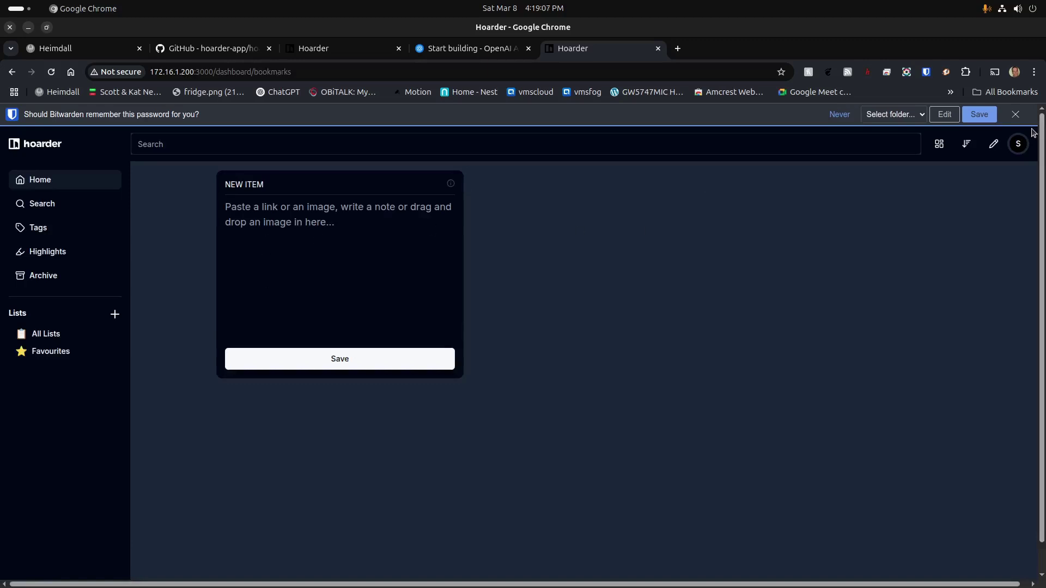
Dismiss the password-save offer and drag Incus Snapshots - Thumbnail.jpg onto Hoarder to upload it
{"action": "left_click", "coordinate": [1017, 119]}
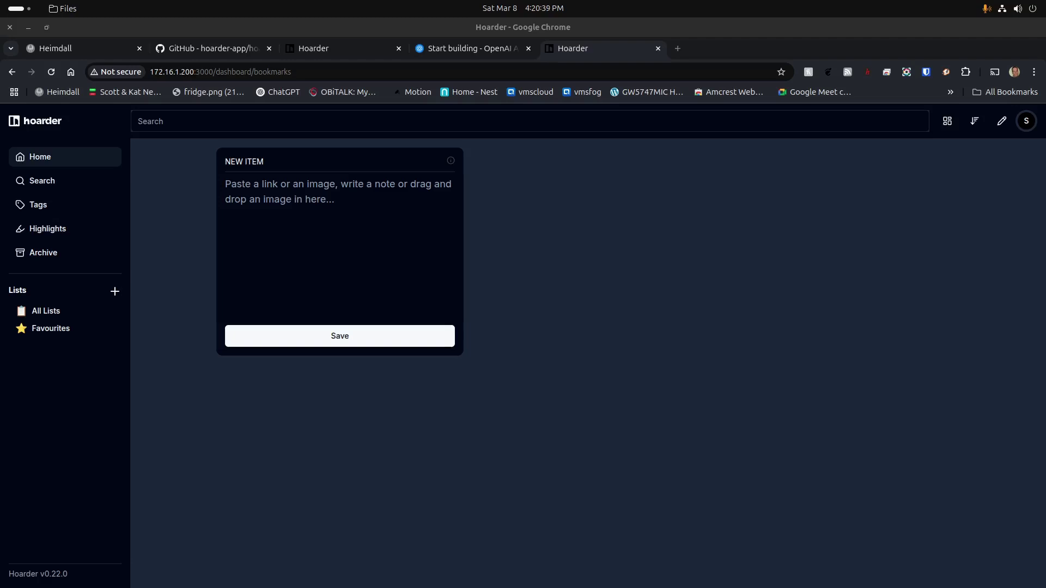
{"action": "left_click_drag", "start_coordinate": [0, 397], "coordinate": [341, 280]}
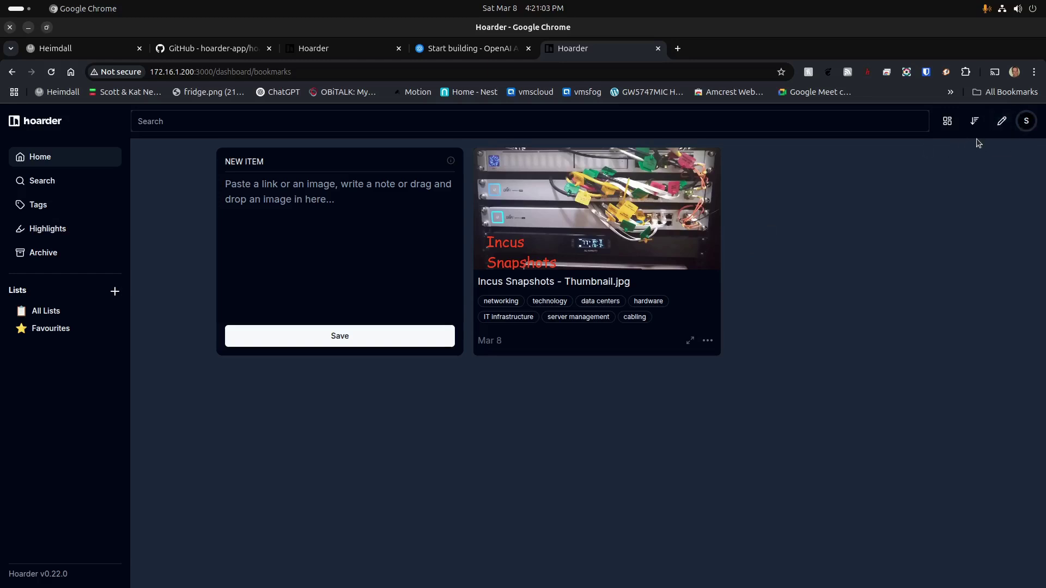
Visit User Settings from the avatar menu, then open Admin Settings to see server stats
{"action": "left_click", "coordinate": [1025, 121]}
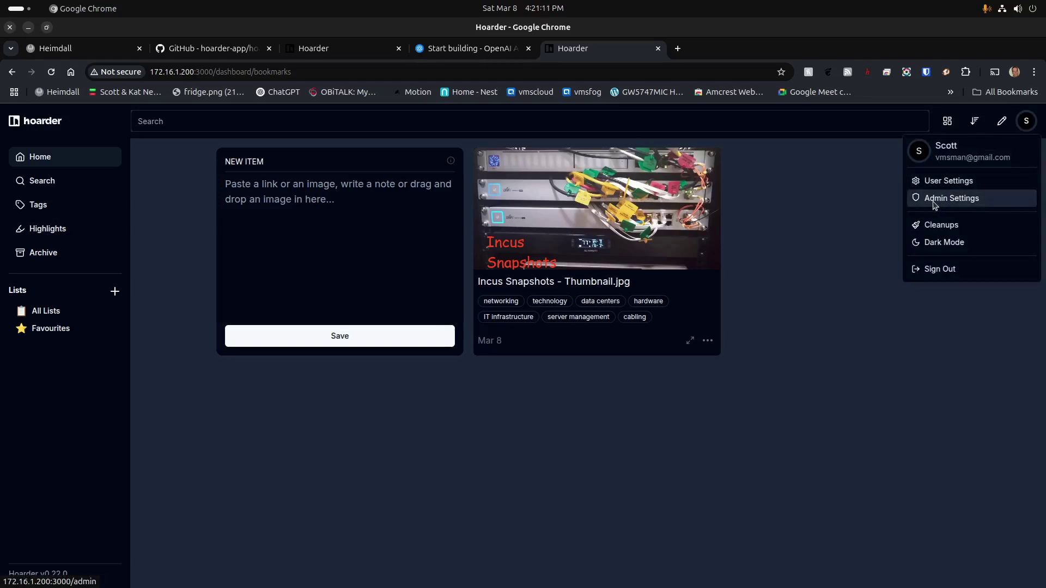
{"action": "left_click", "coordinate": [940, 181]}
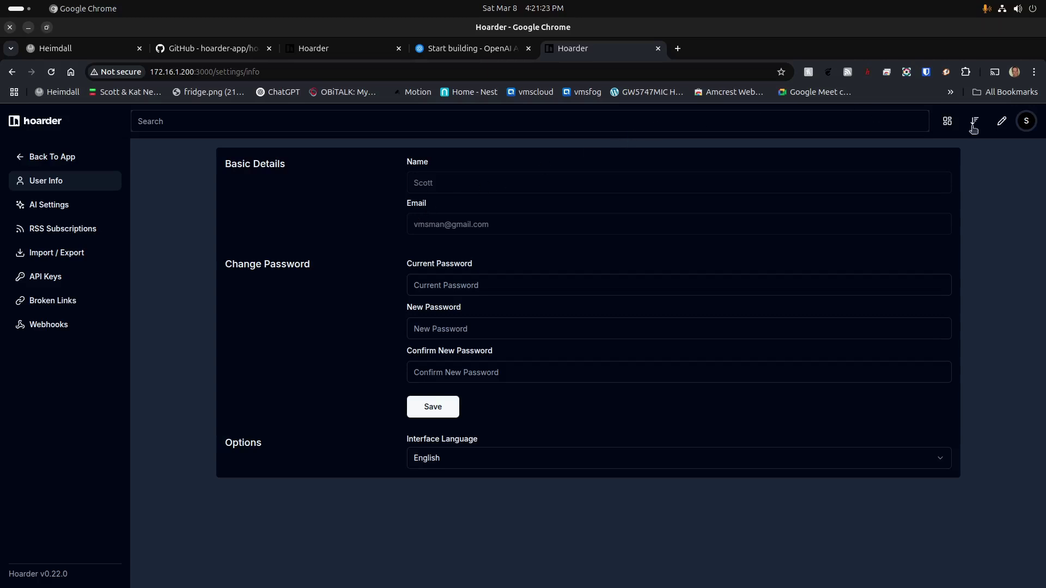
{"action": "left_click", "coordinate": [1025, 123]}
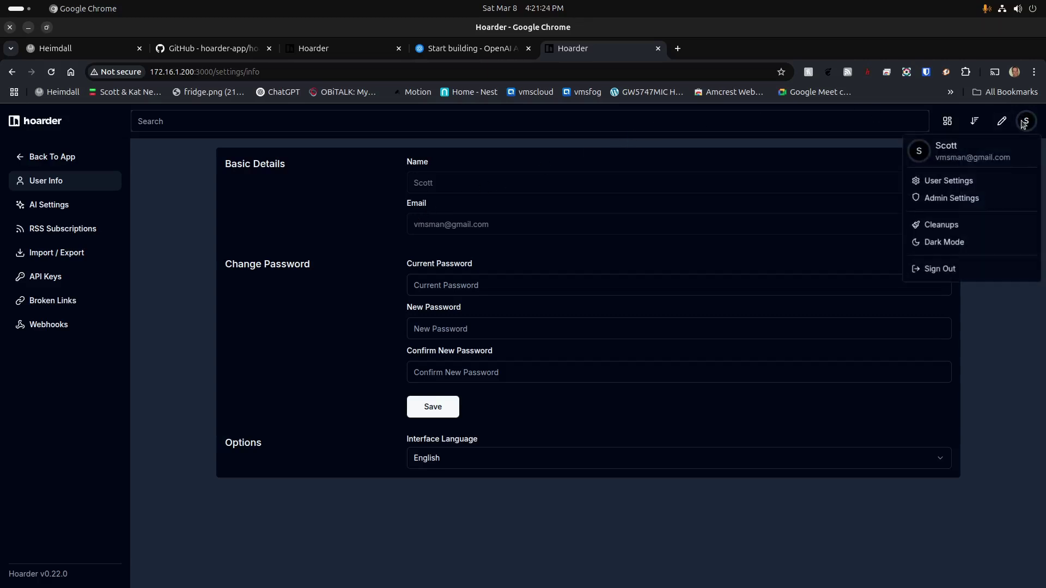
{"action": "left_click", "coordinate": [971, 200]}
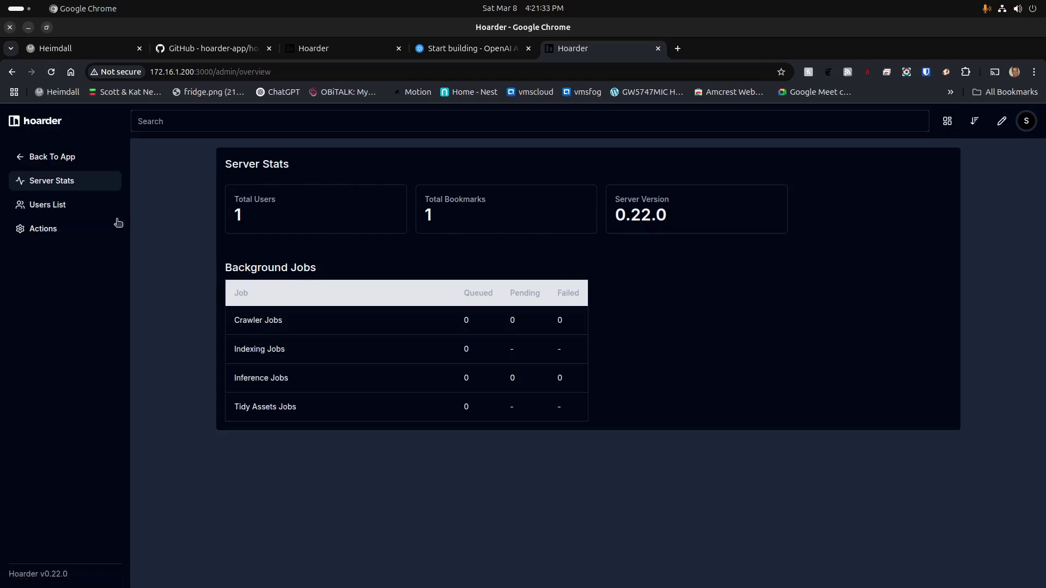
View the admin Users List and Actions pages, then go Back To App
{"action": "left_click", "coordinate": [37, 208]}
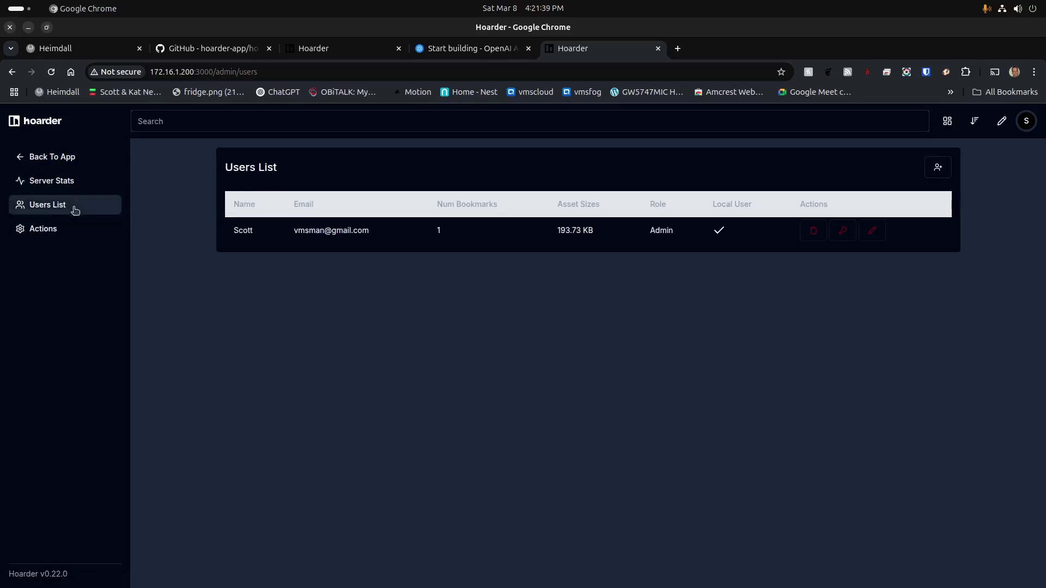
{"action": "left_click", "coordinate": [41, 229]}
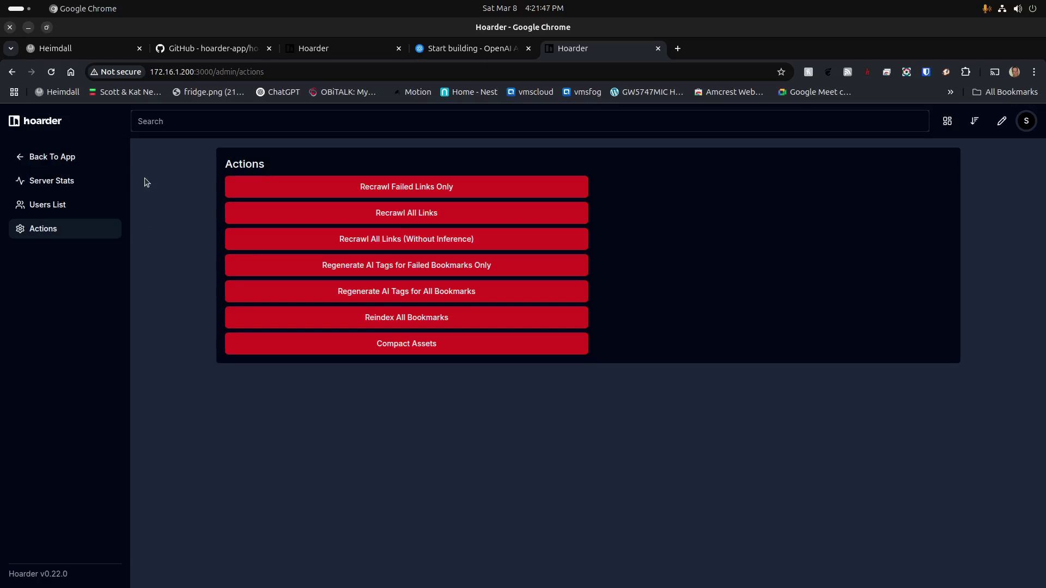
{"action": "left_click", "coordinate": [59, 156]}
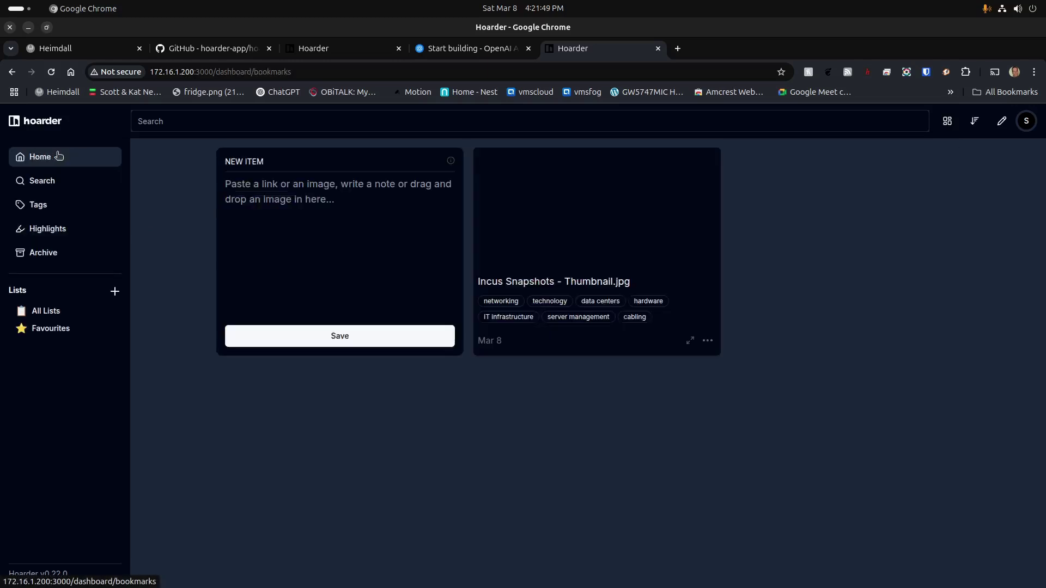